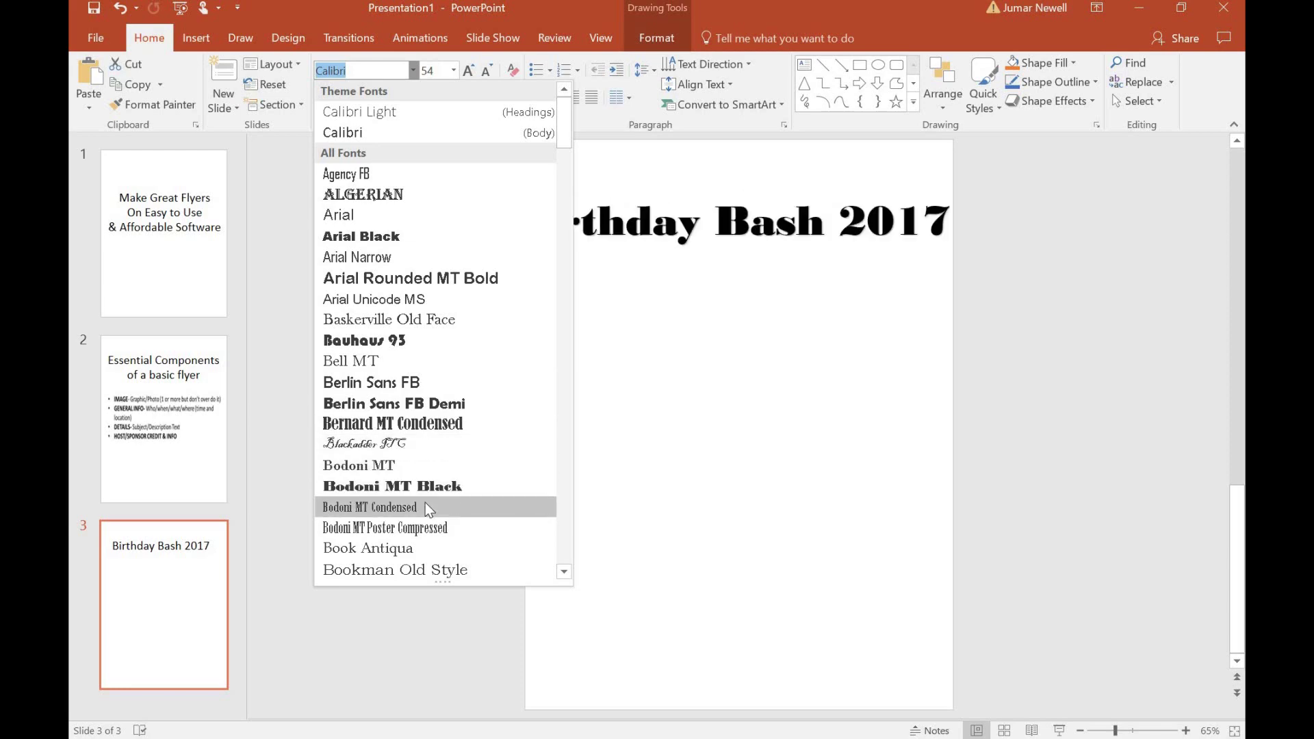
Apply the Showcard Gothic font from the font list to the 'Birthday Bash 2017' title.
scroll(425, 495, "down", 4)
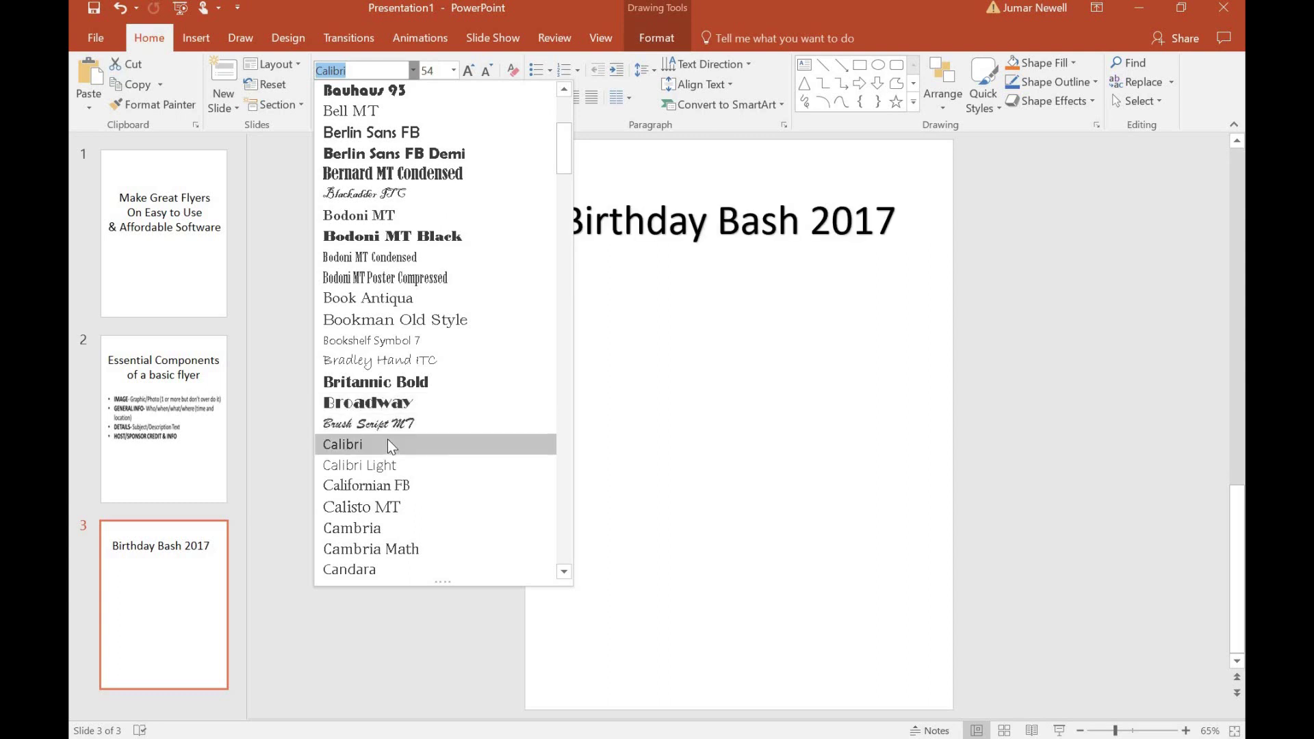
scroll(387, 438, "down", 1)
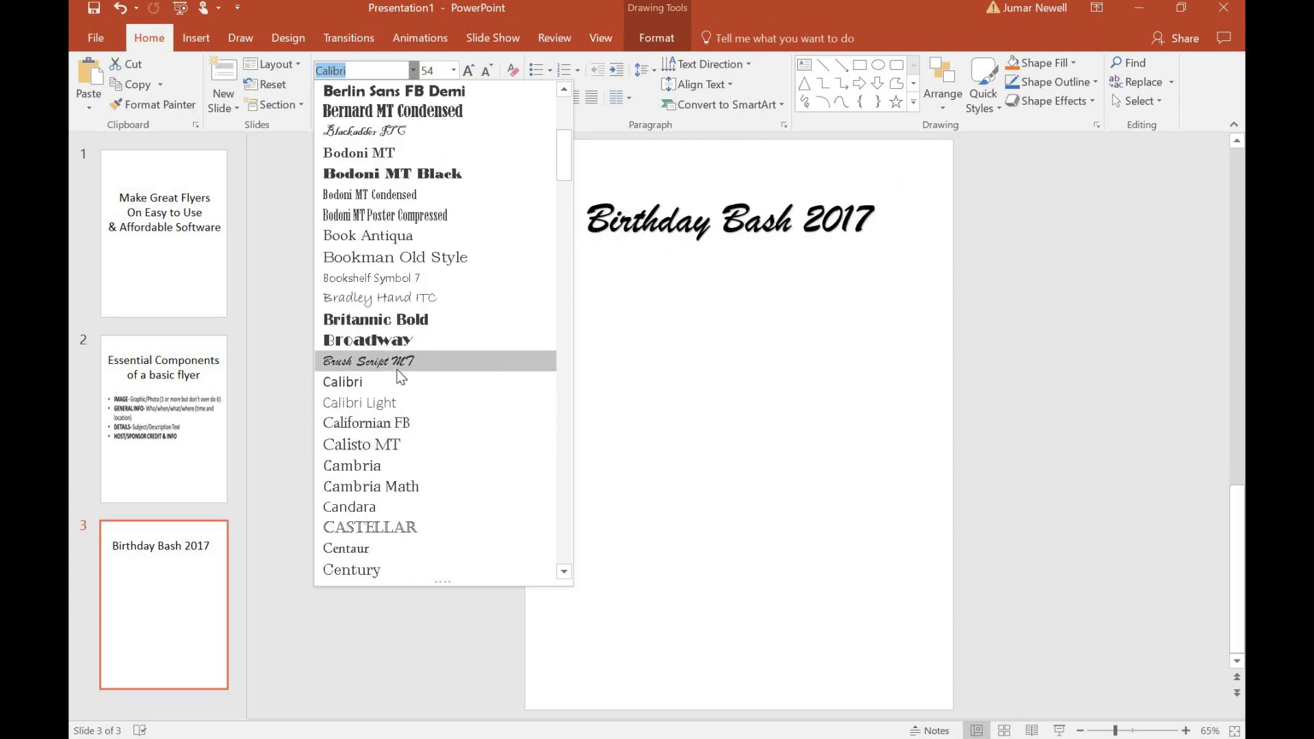
scroll(375, 438, "down", 10)
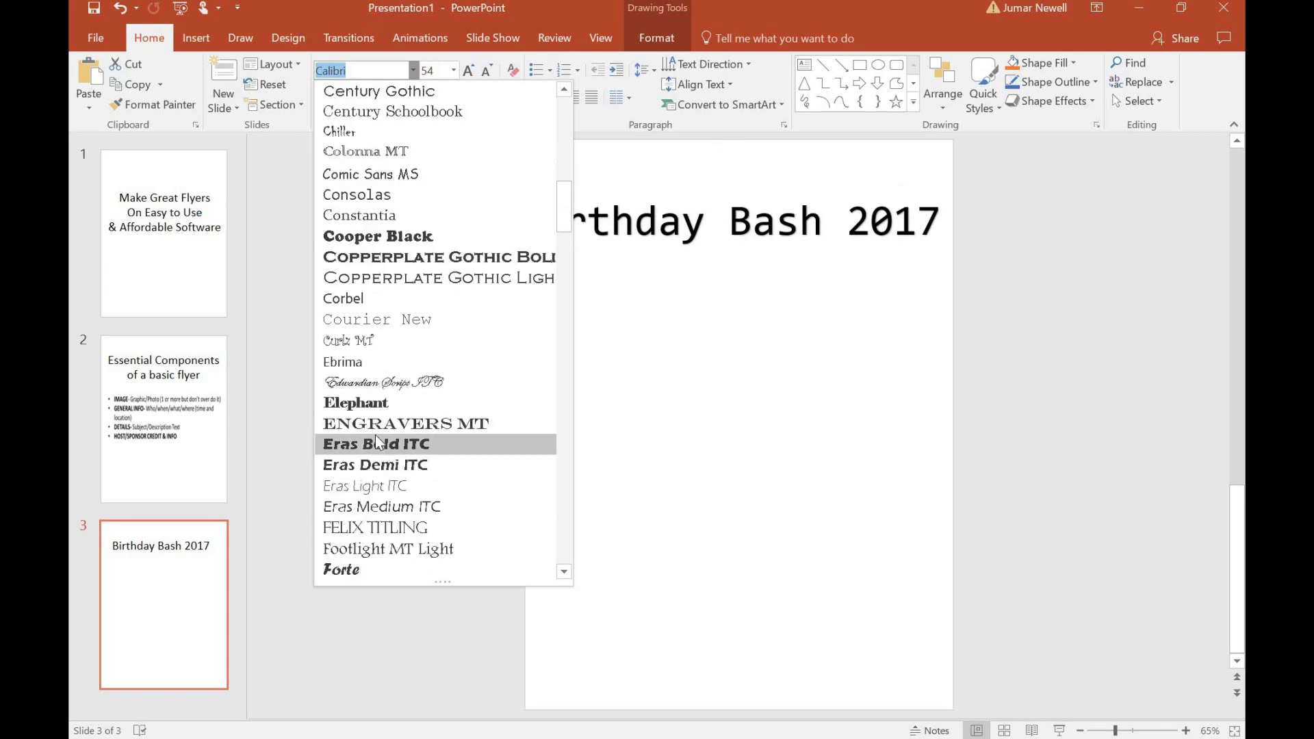
scroll(376, 431, "down", 9)
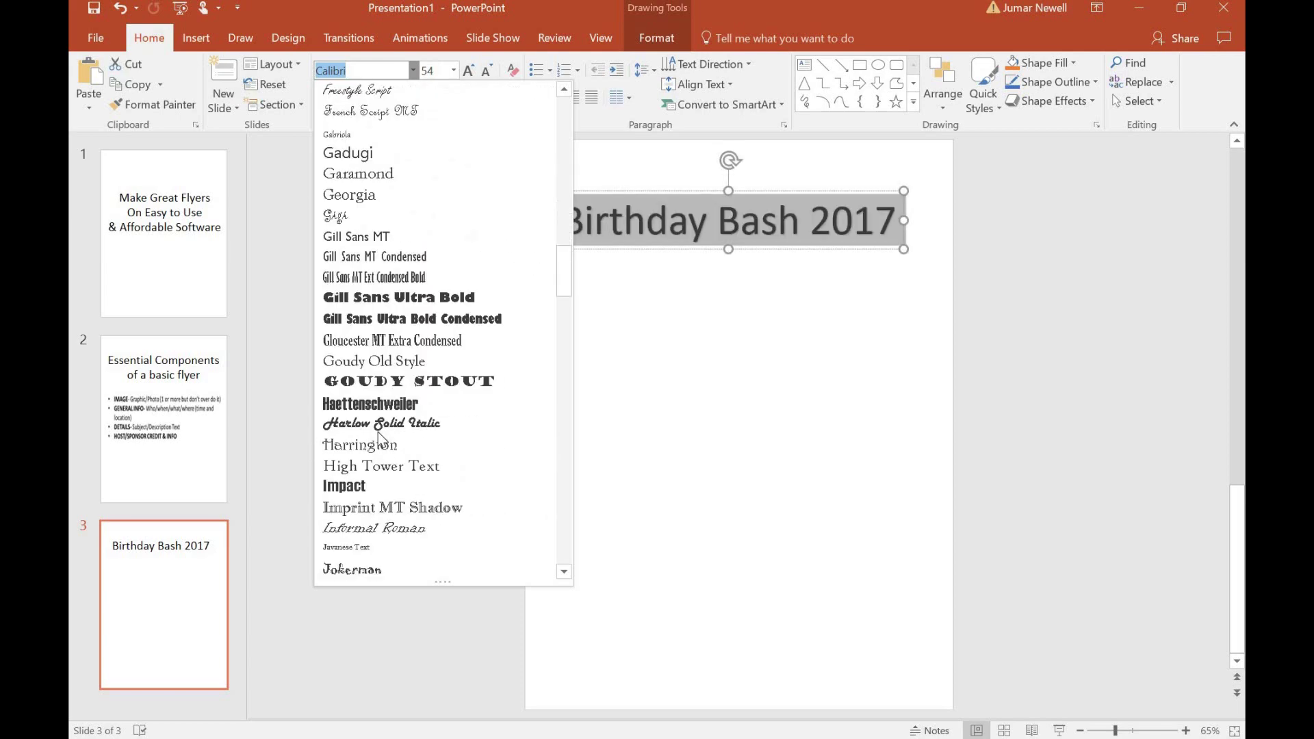
scroll(382, 408, "down", 6)
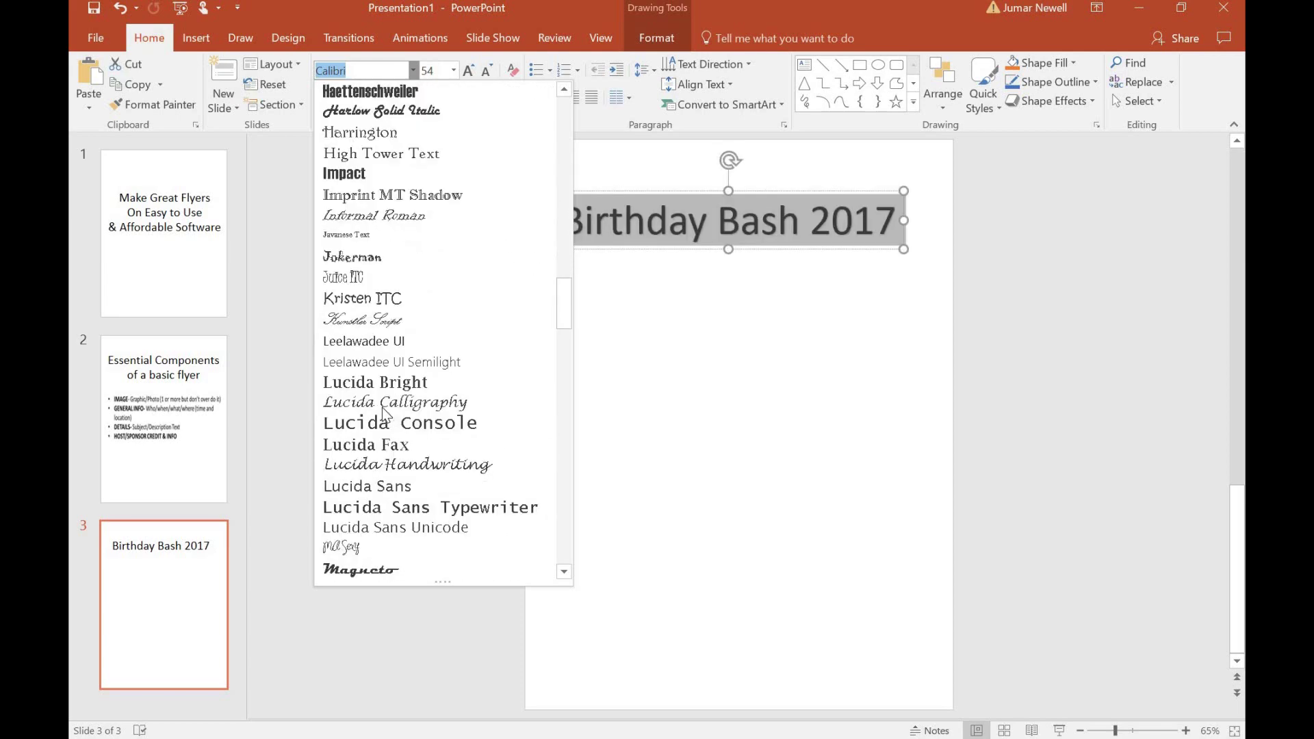
scroll(383, 408, "down", 2)
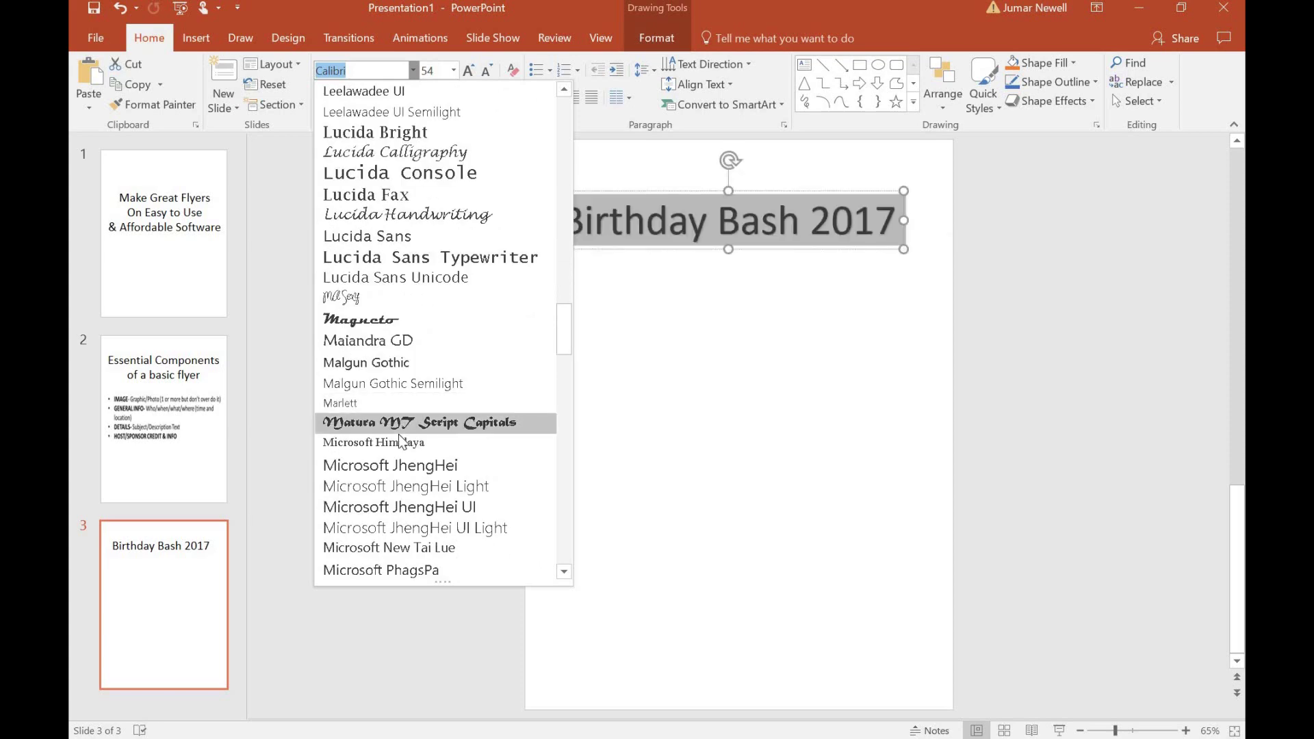
scroll(398, 433, "down", 7)
scroll(398, 434, "down", 10)
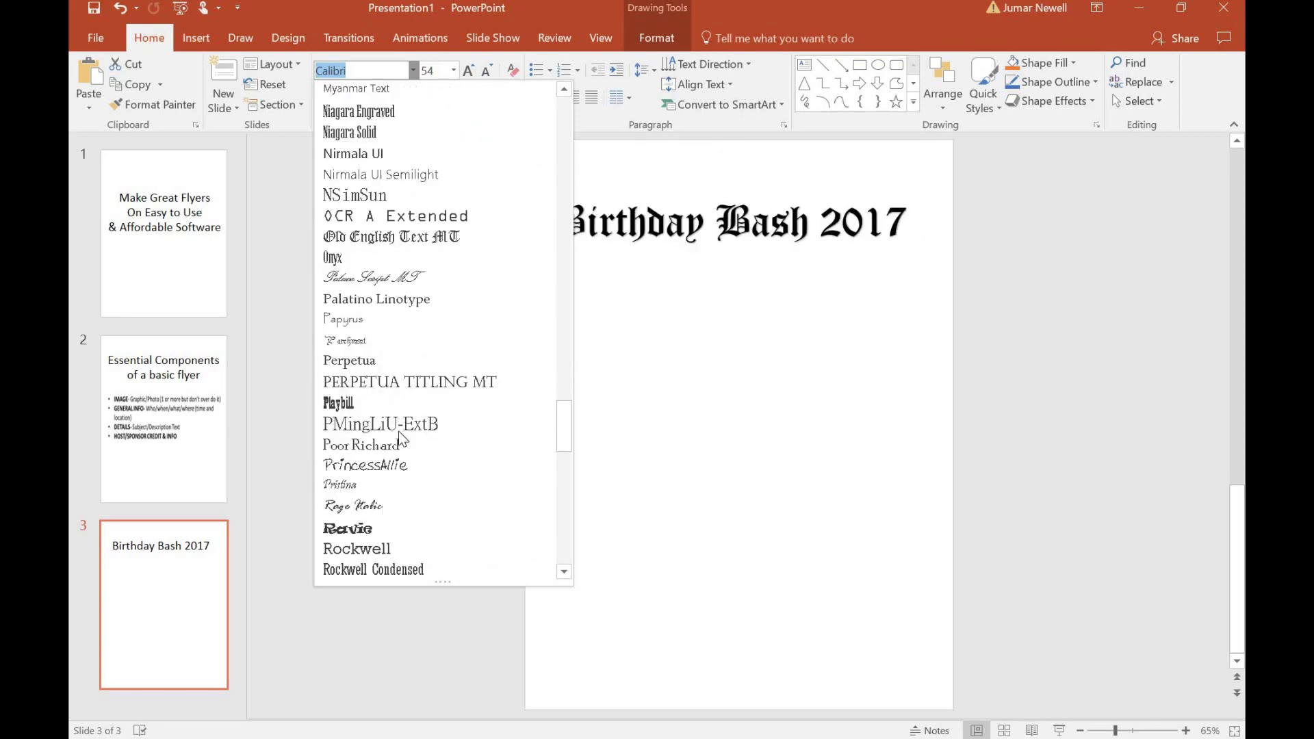
scroll(399, 431, "down", 2)
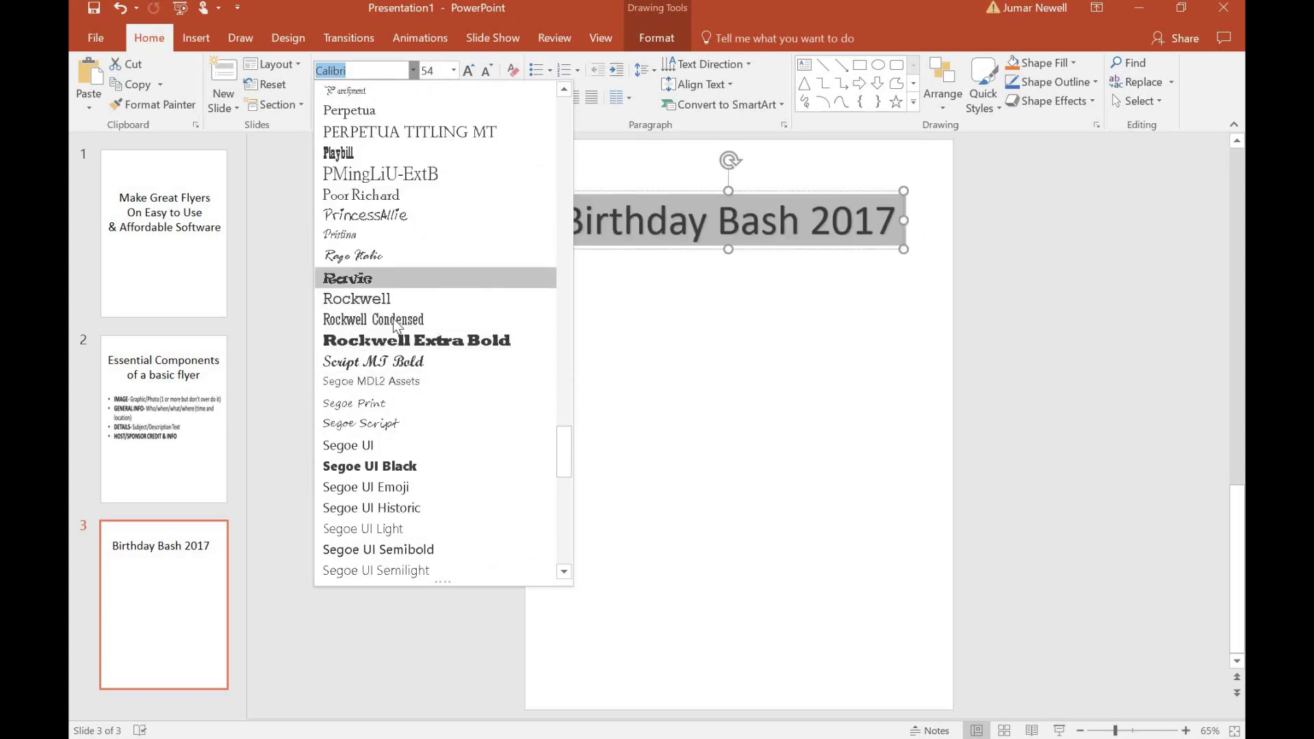
scroll(400, 459, "down", 5)
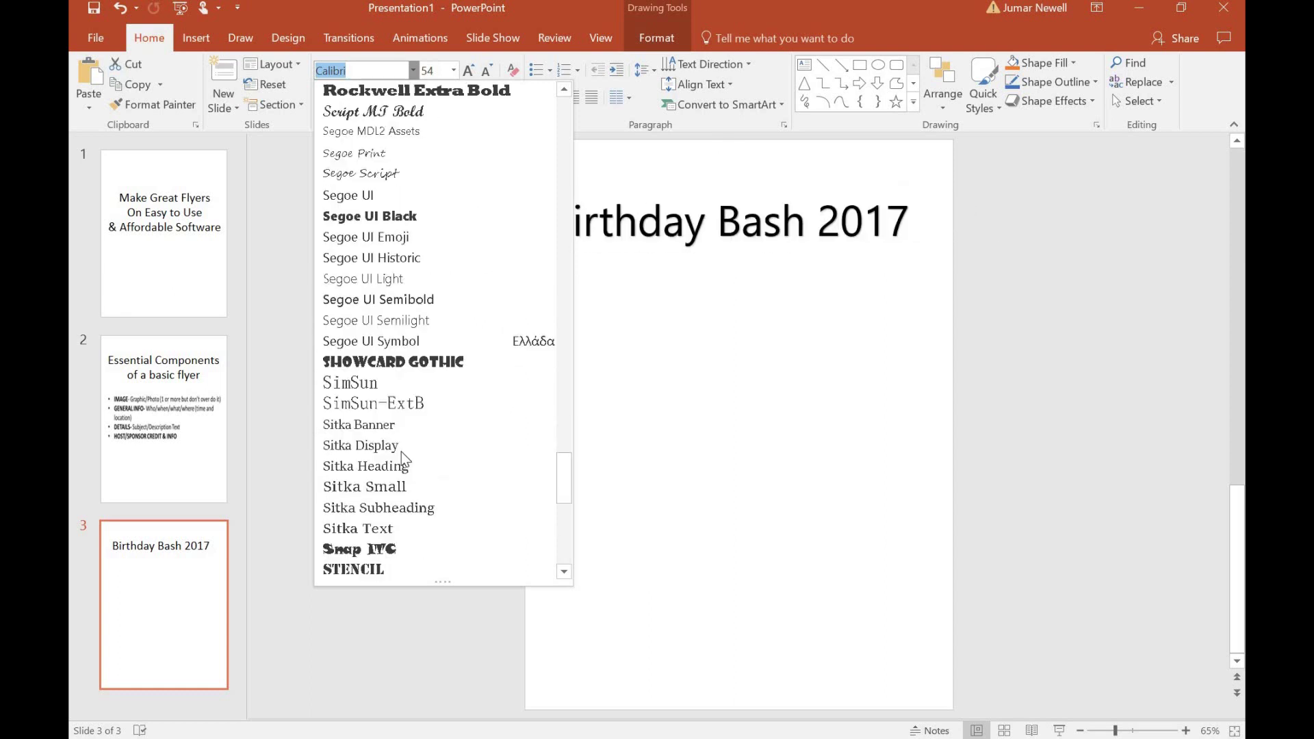
left_click(408, 298)
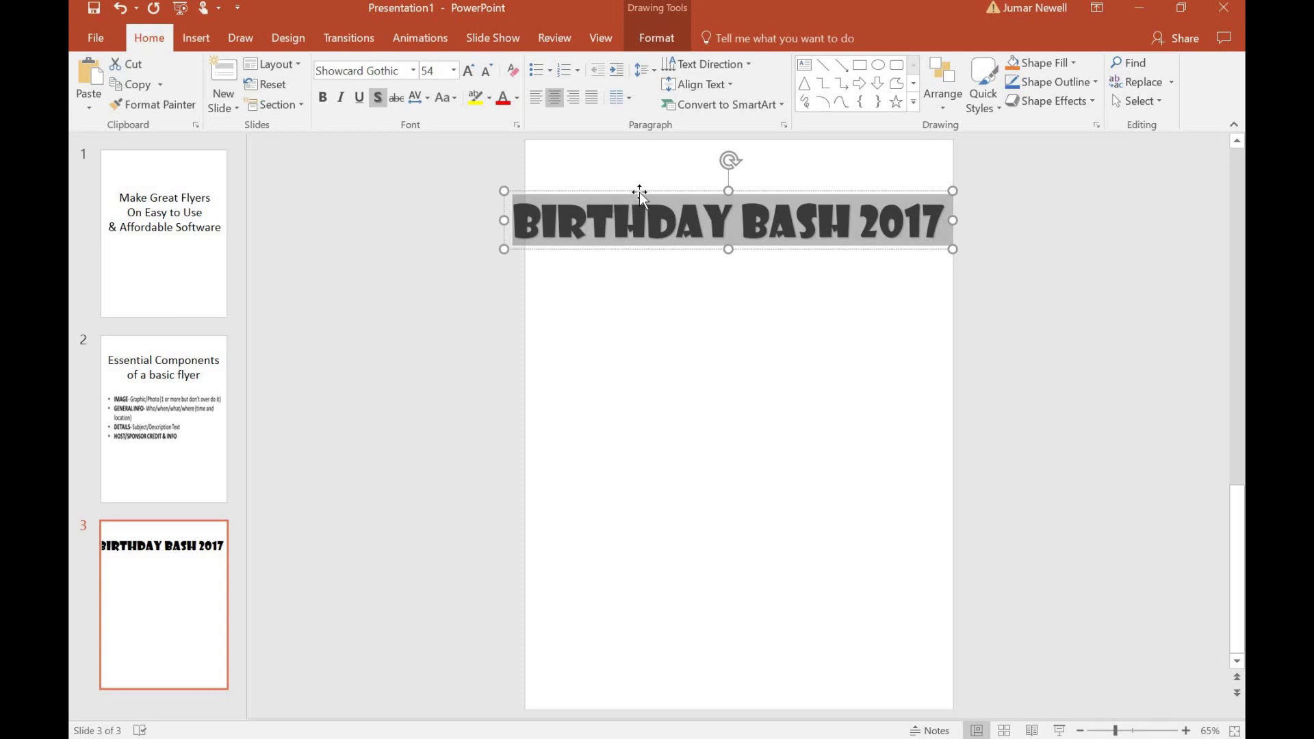
Break the title before BASH onto two lines, grow it to 72 pt, and raise the box slightly.
left_click(756, 221)
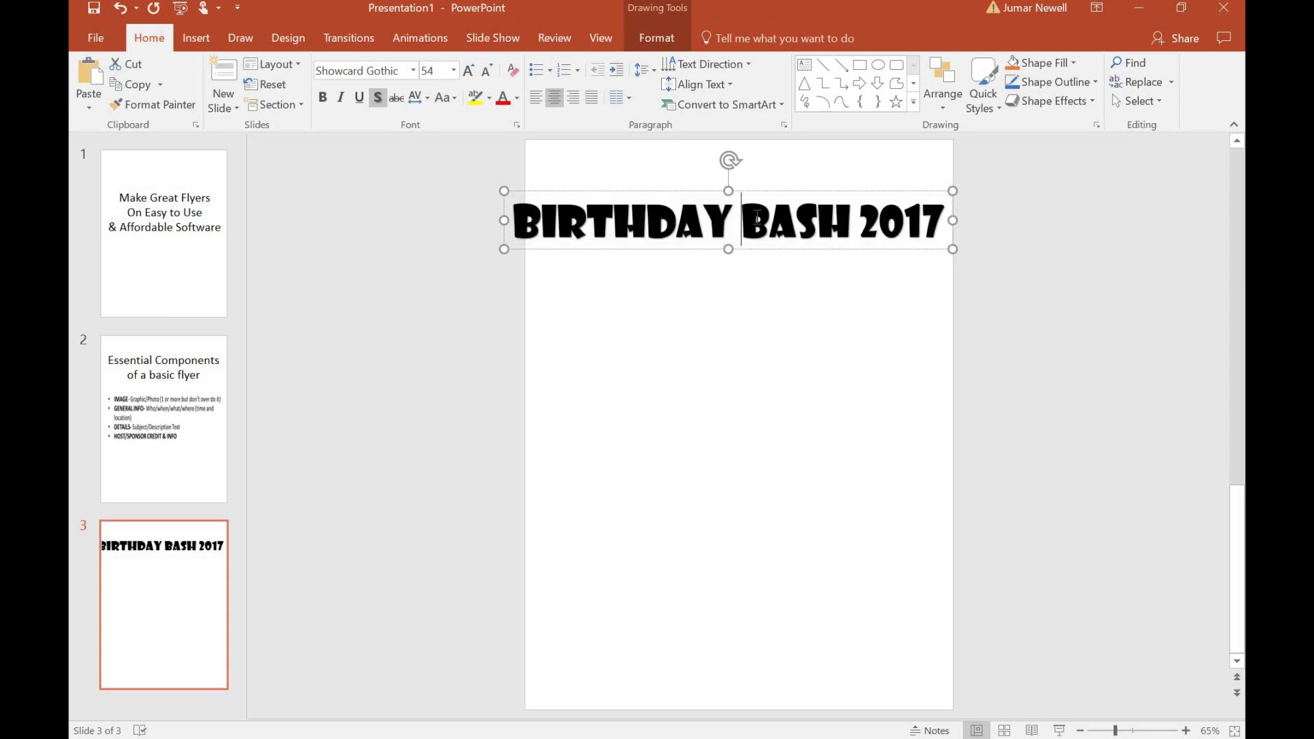
key("Return")
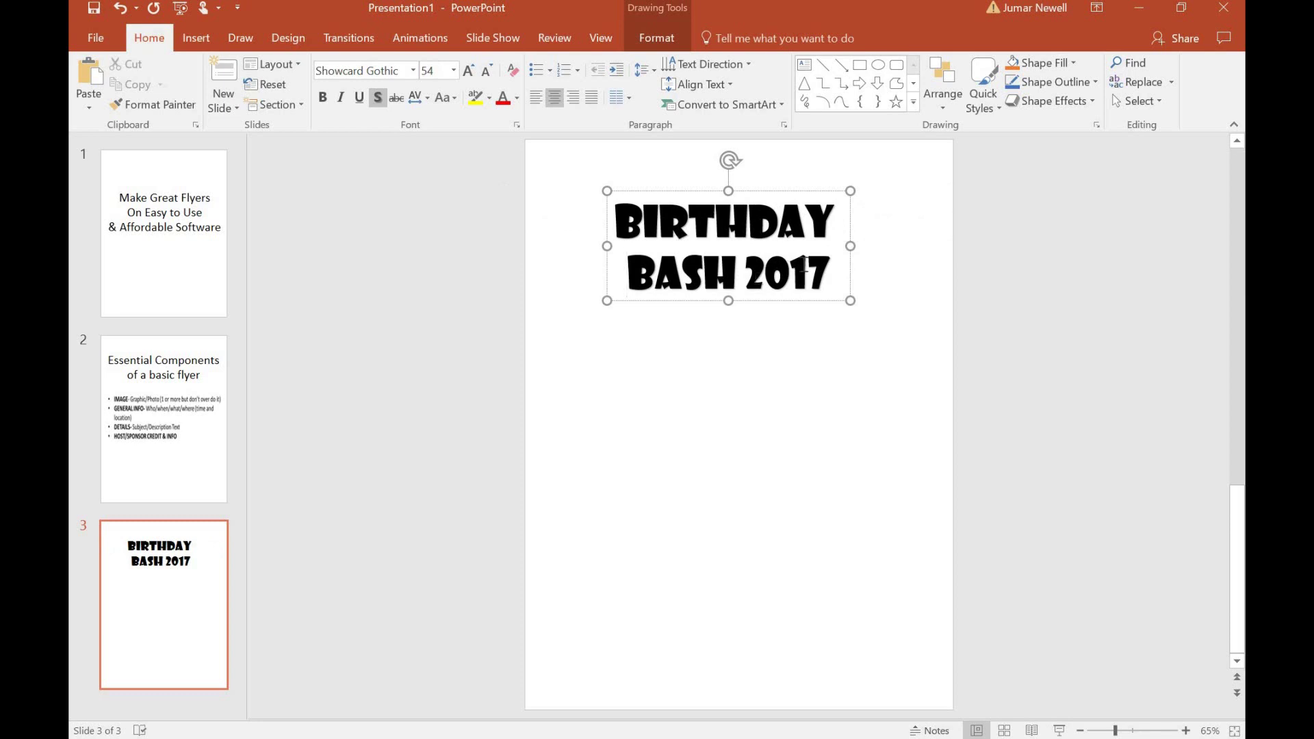
key("ctrl+a")
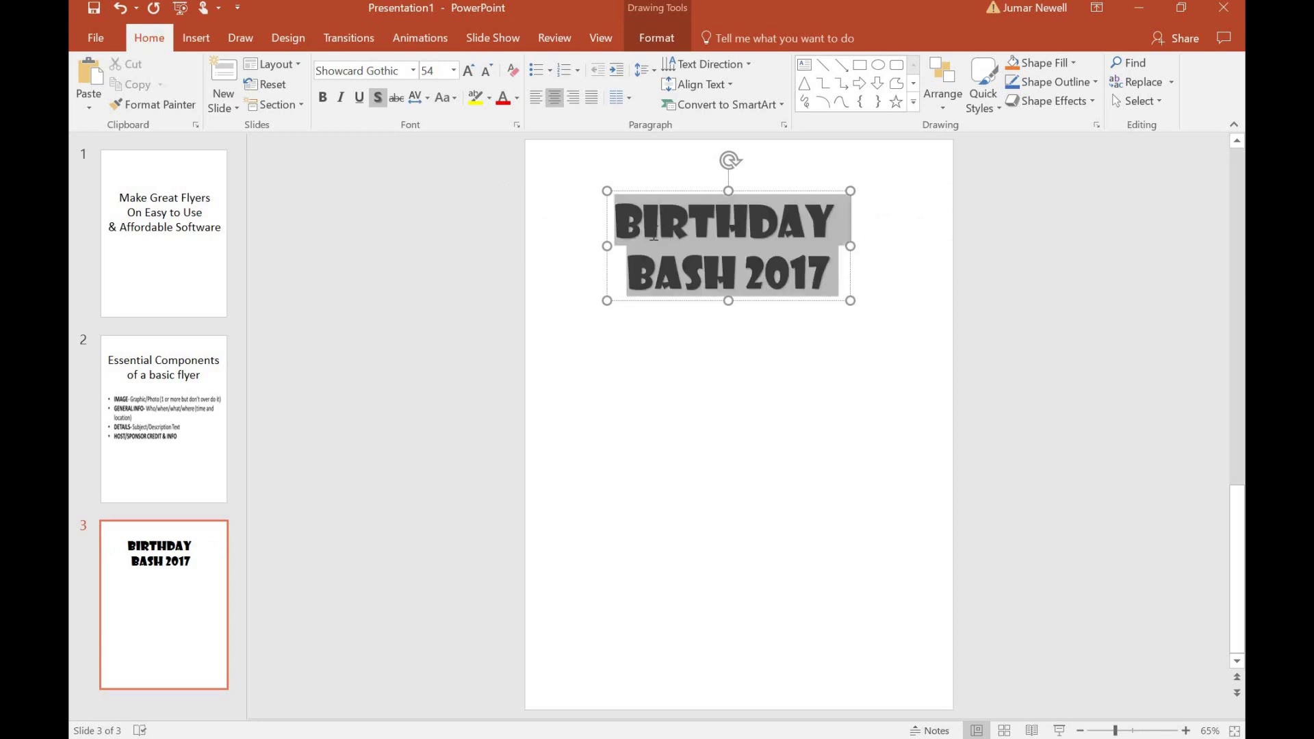
left_click(474, 68)
left_click(473, 69)
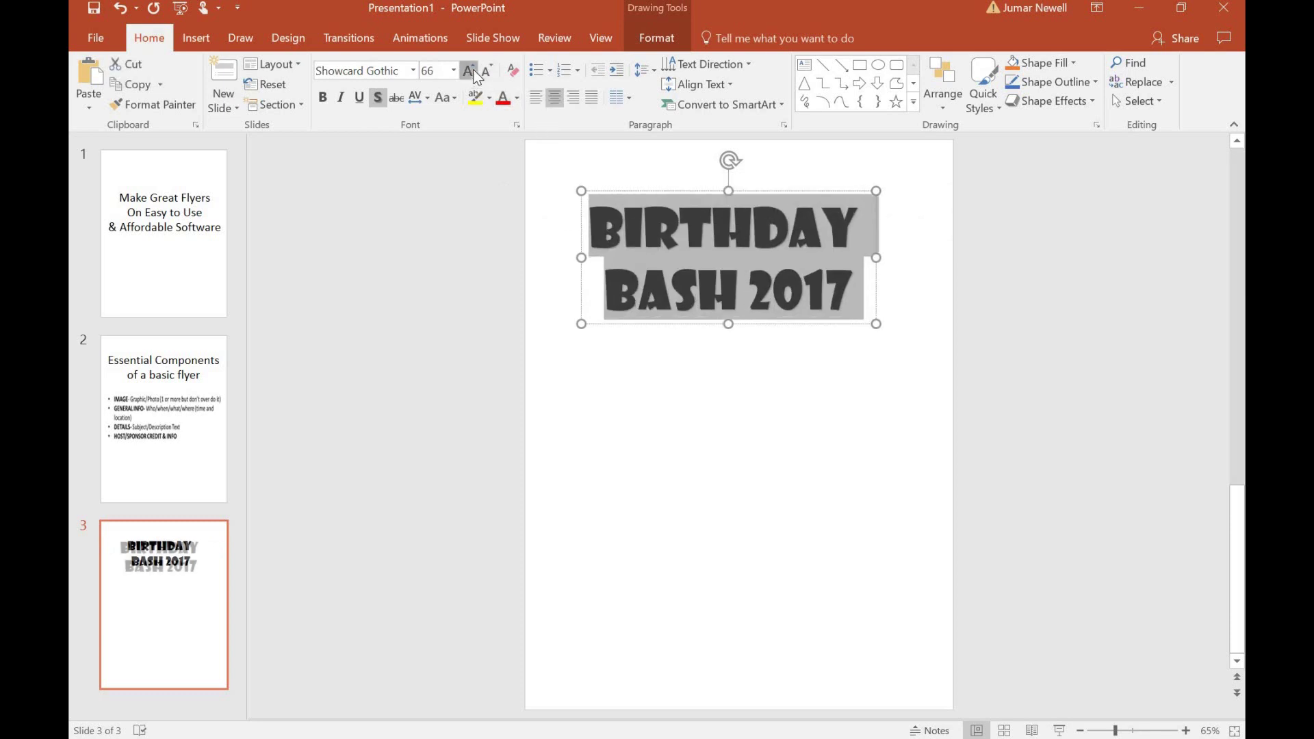
left_click(474, 68)
left_click_drag(621, 185, 625, 165)
triple_click(667, 217)
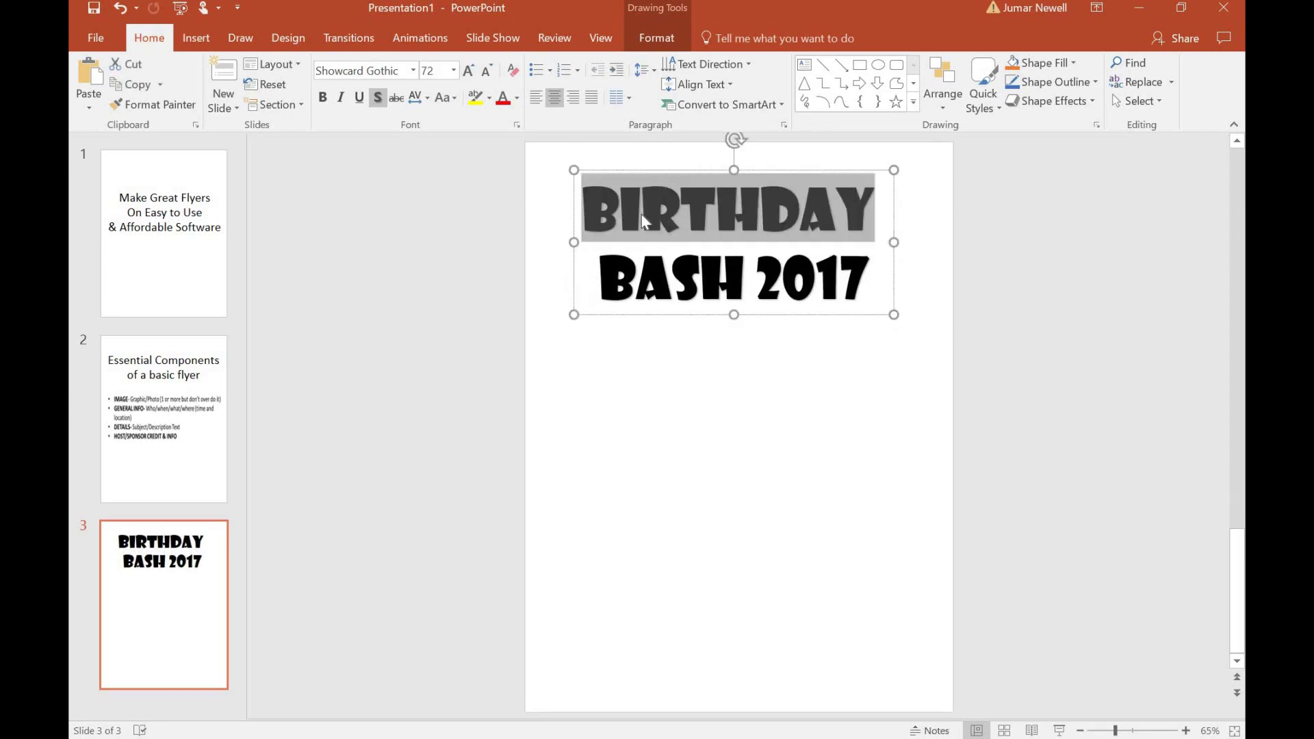
Use Font Color to make BIRTHDAY light blue, BASH red and 2017 gold, then deselect the title.
left_click(517, 99)
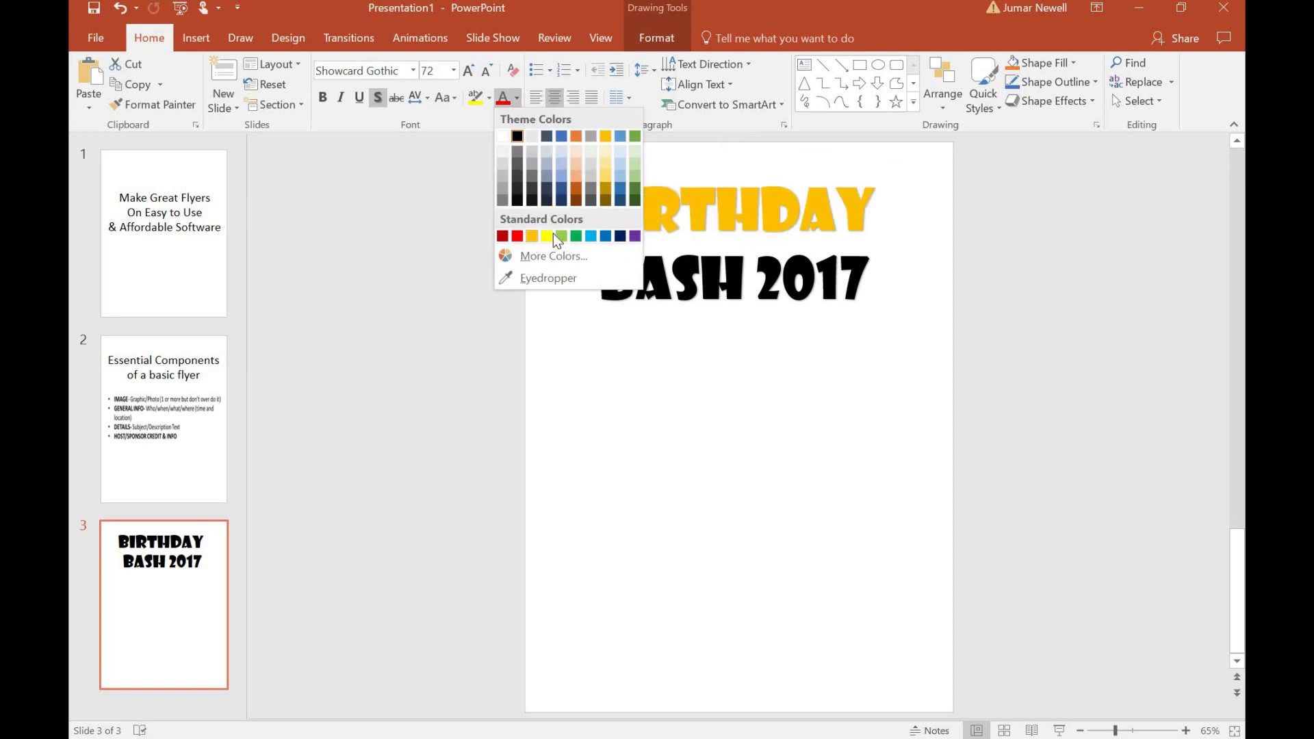
left_click(593, 236)
left_click(642, 277)
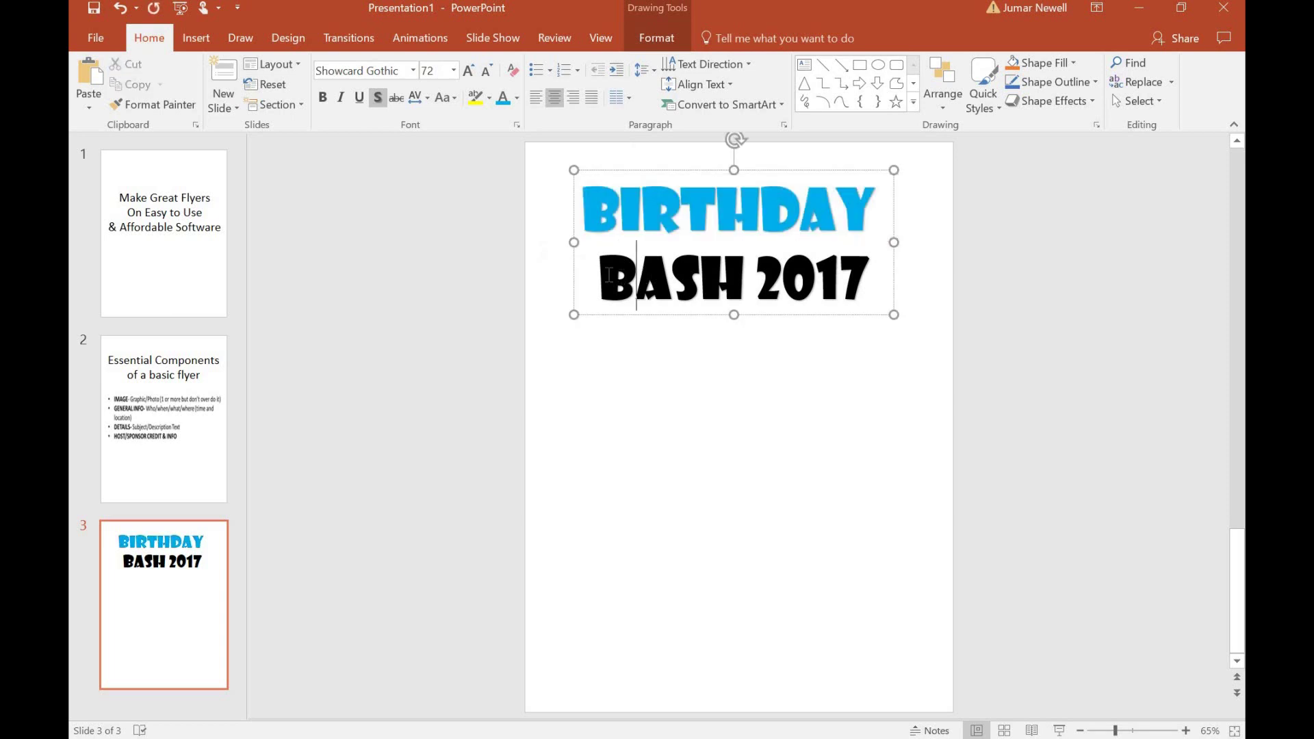
left_click_drag(599, 277, 744, 277)
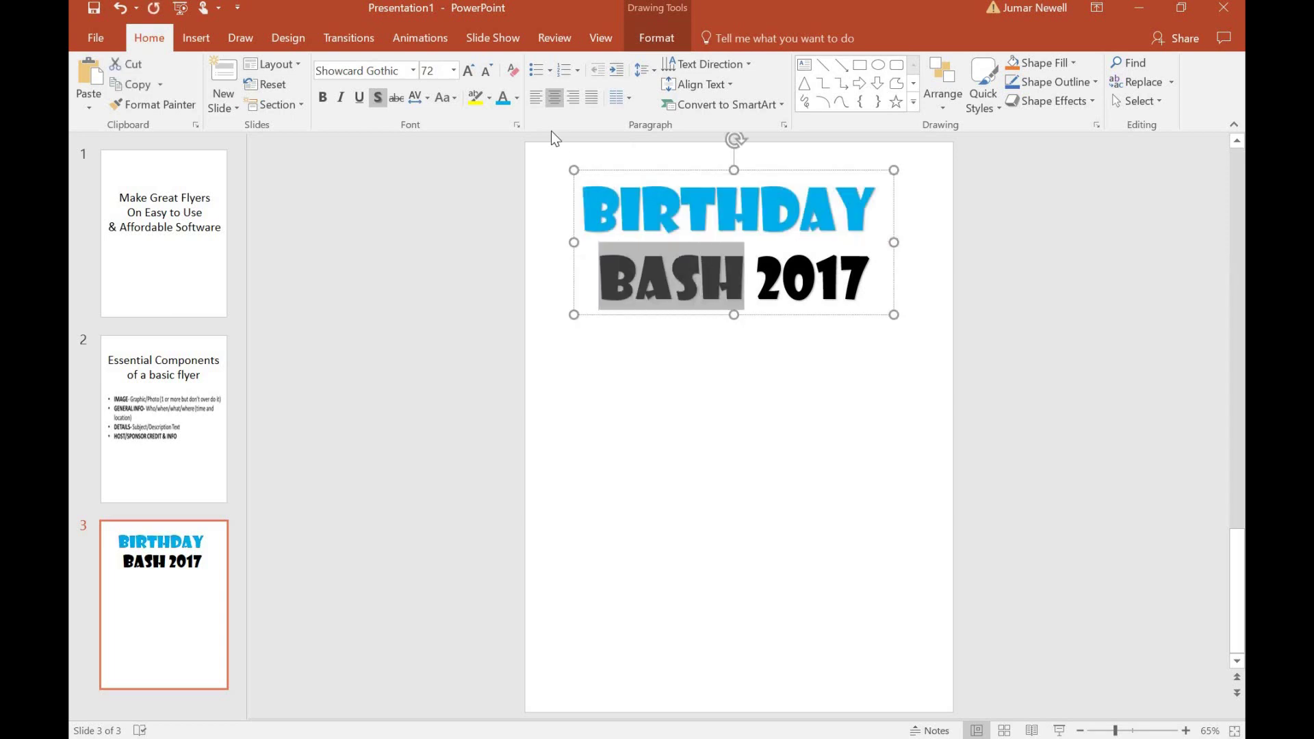
left_click(517, 99)
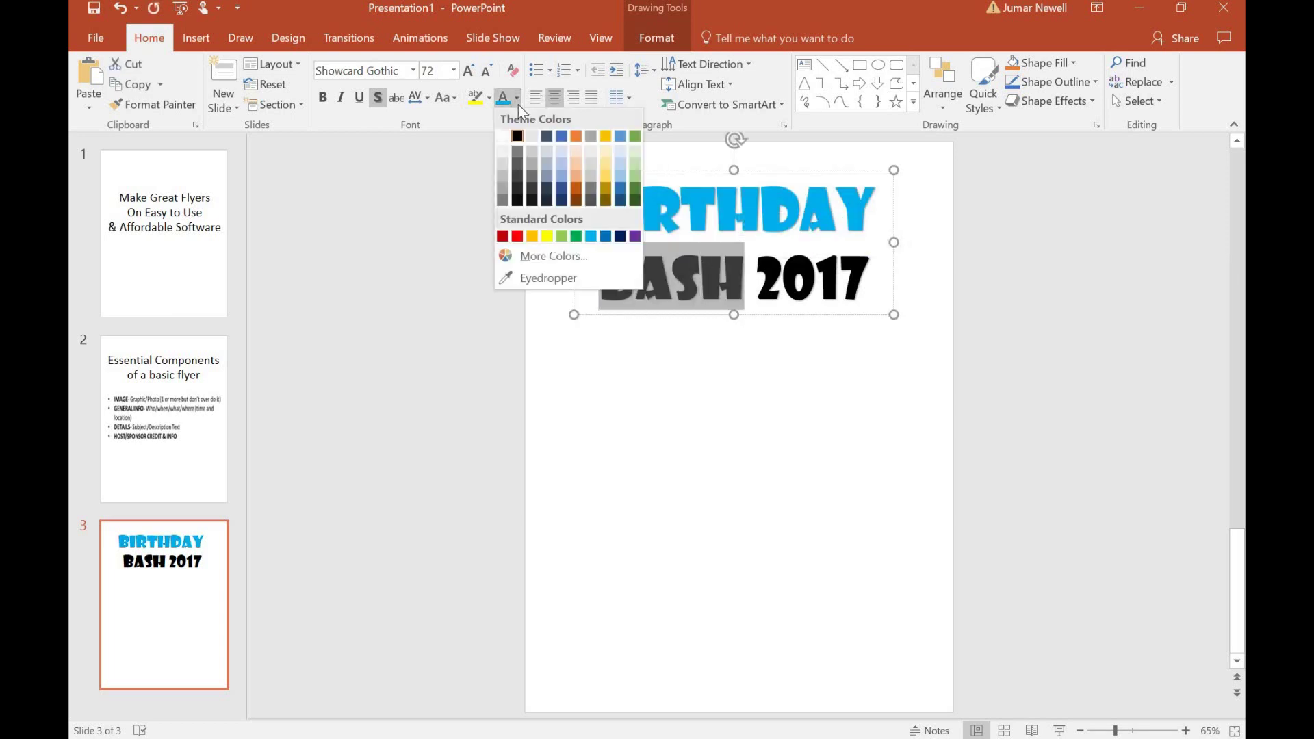
left_click(521, 236)
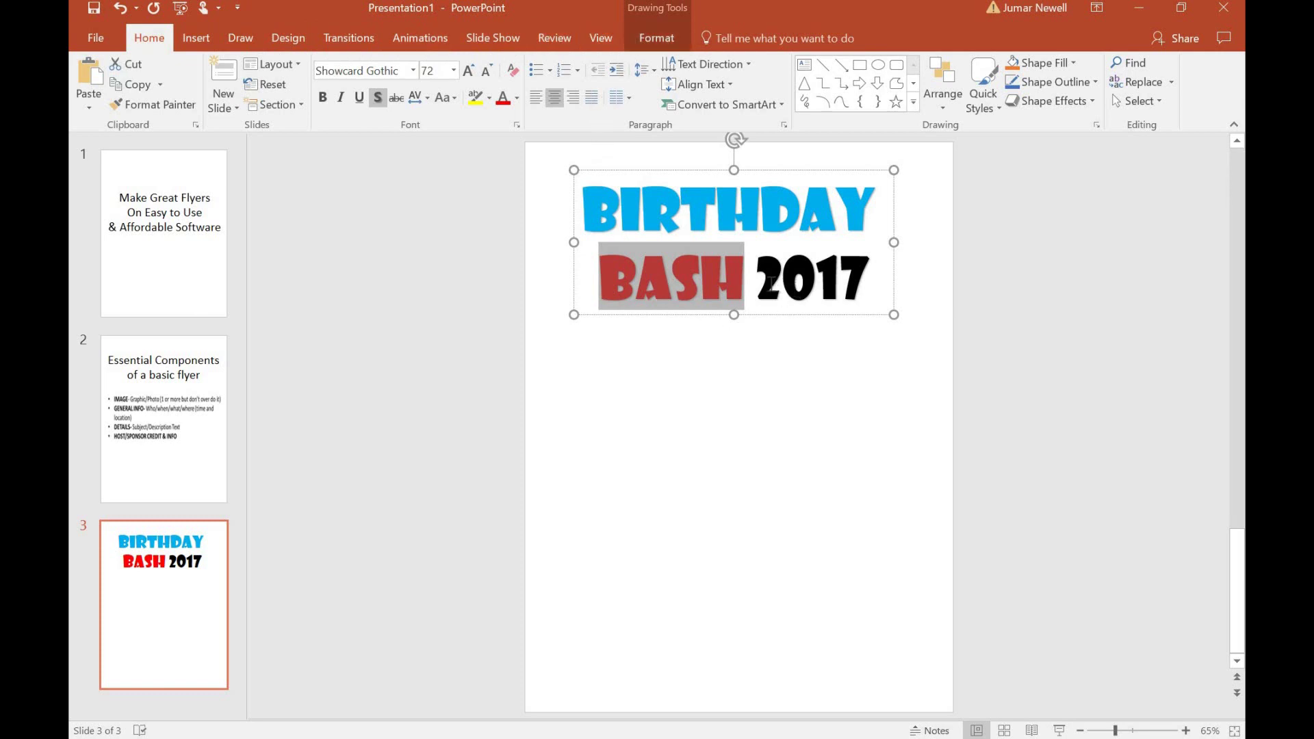
double_click(844, 288)
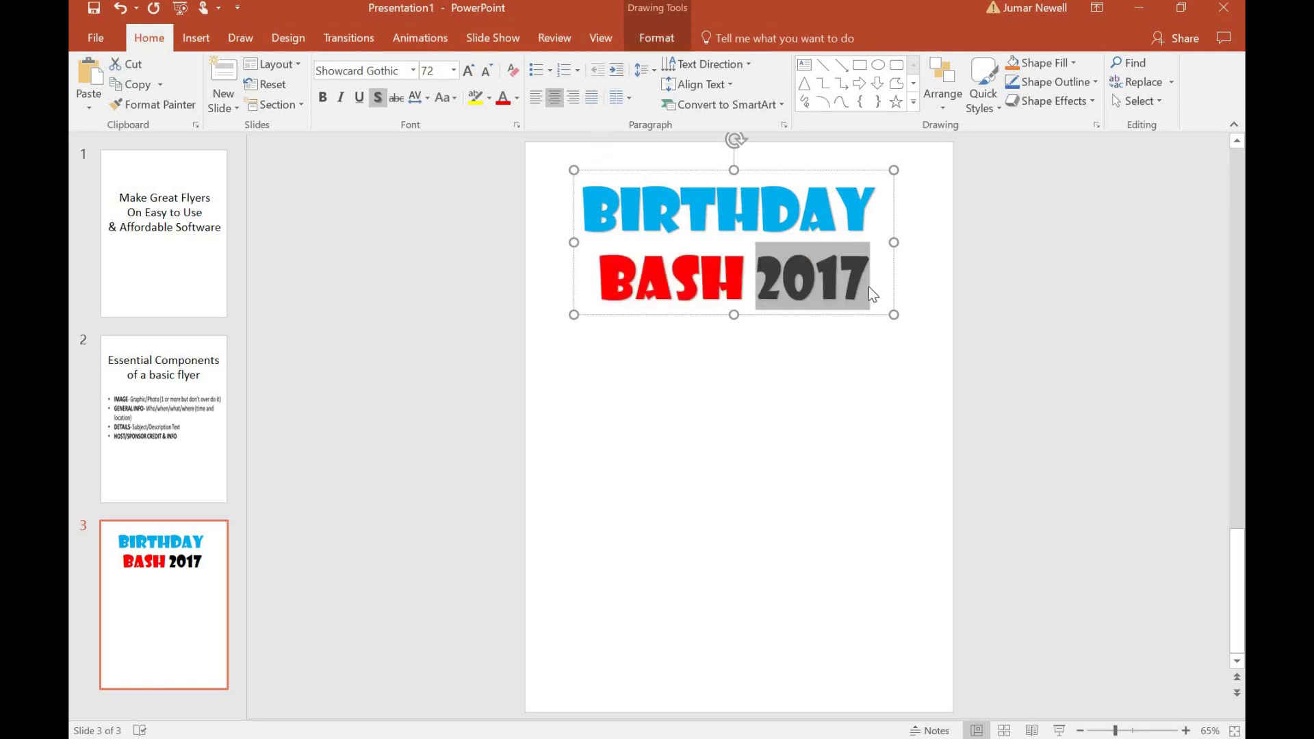
left_click(518, 100)
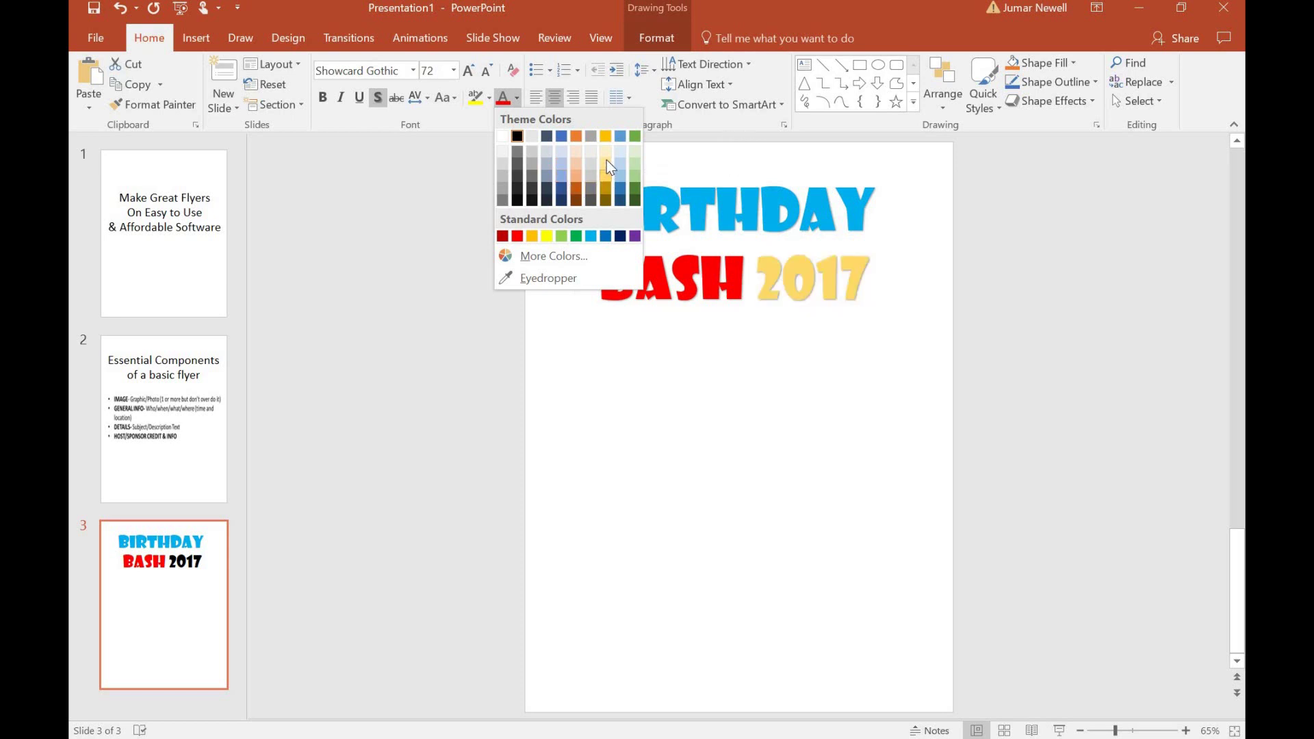
left_click(606, 139)
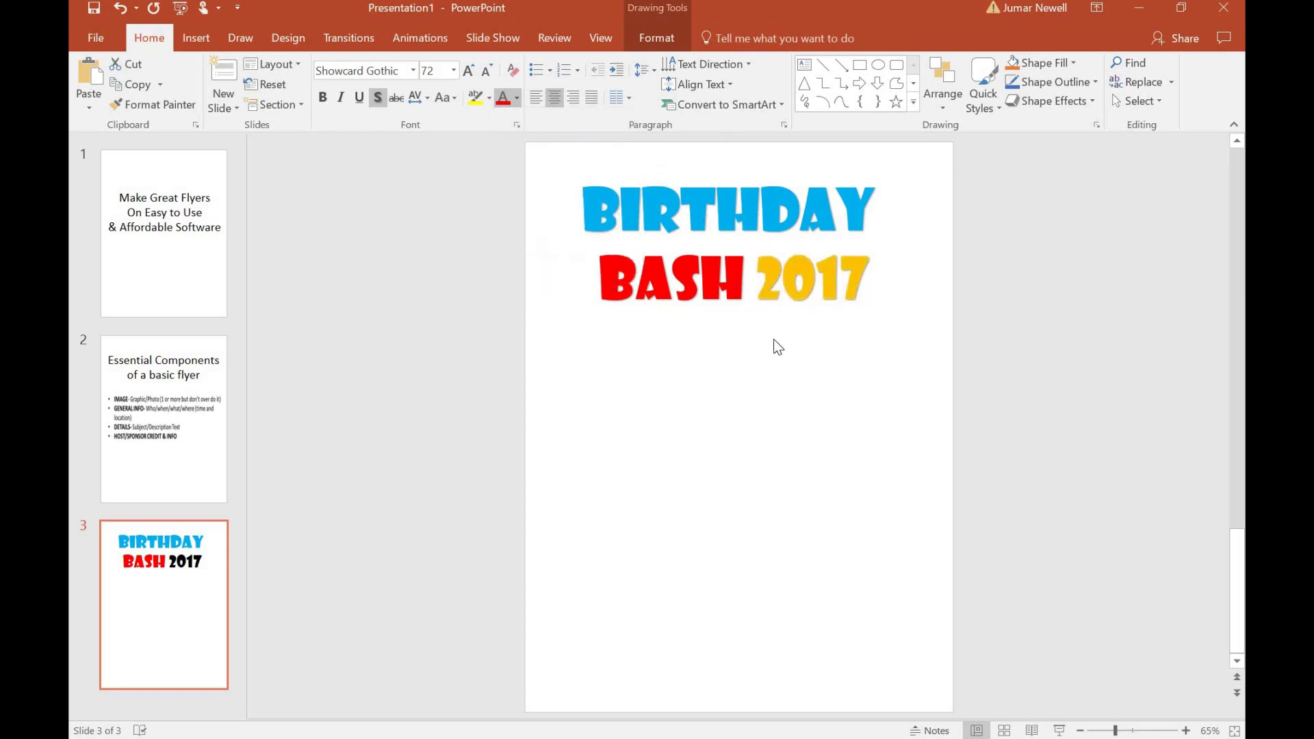
left_click(818, 351)
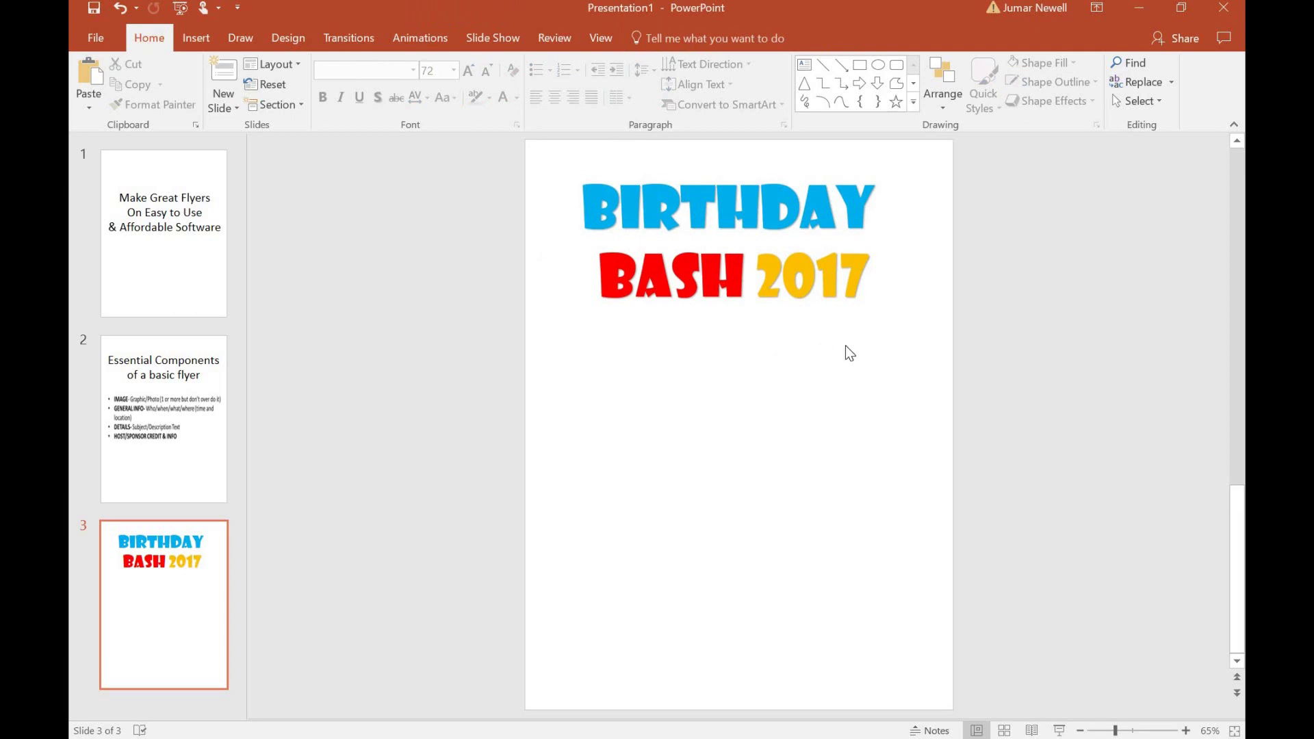
Select the whole Birthday Bash 2017 text box, then go to slide 2, Essential Components.
left_click(733, 242)
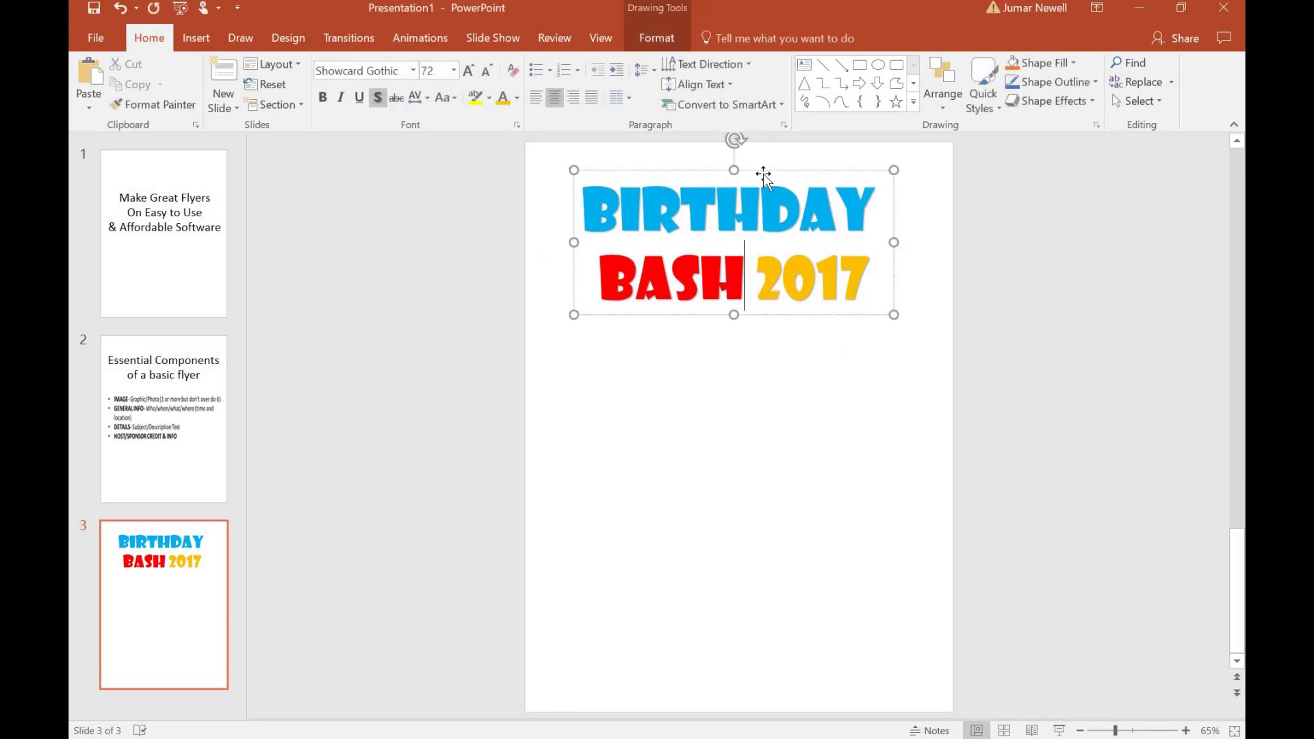
key("Up")
key("shift+Right")
left_click(765, 167)
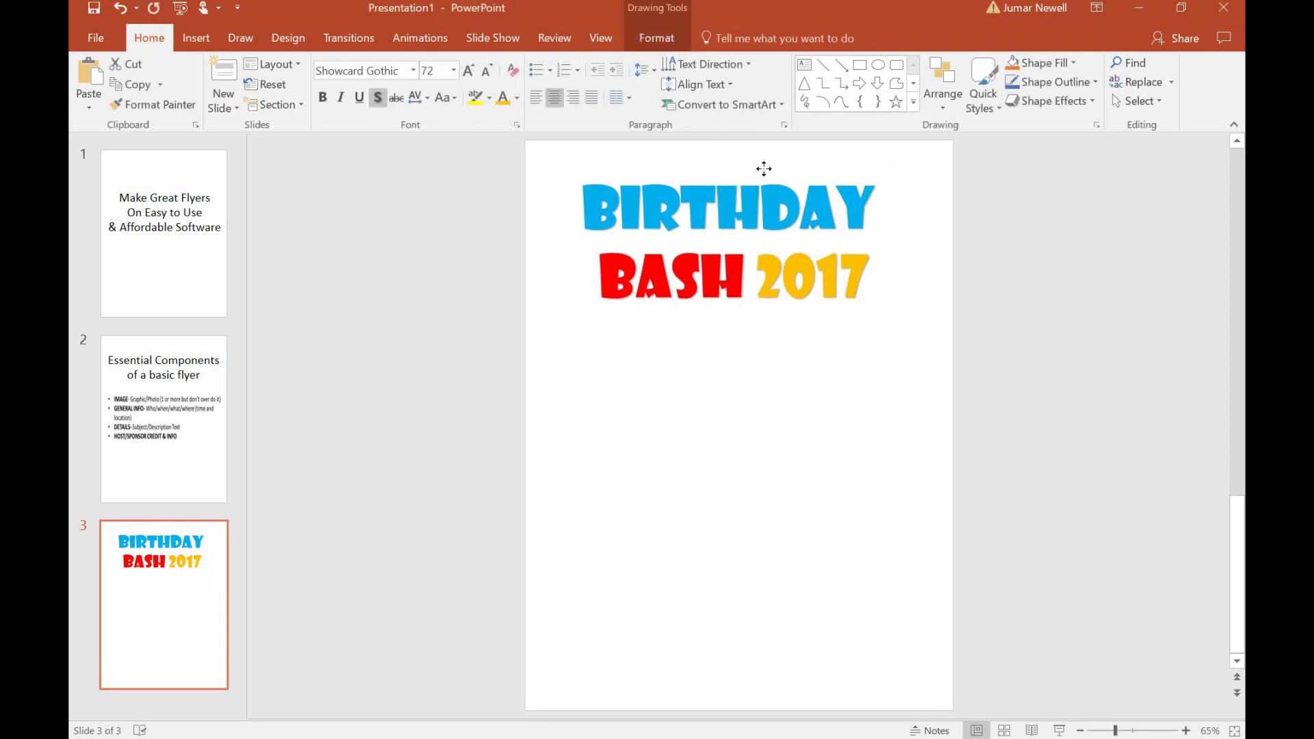
left_click(777, 176)
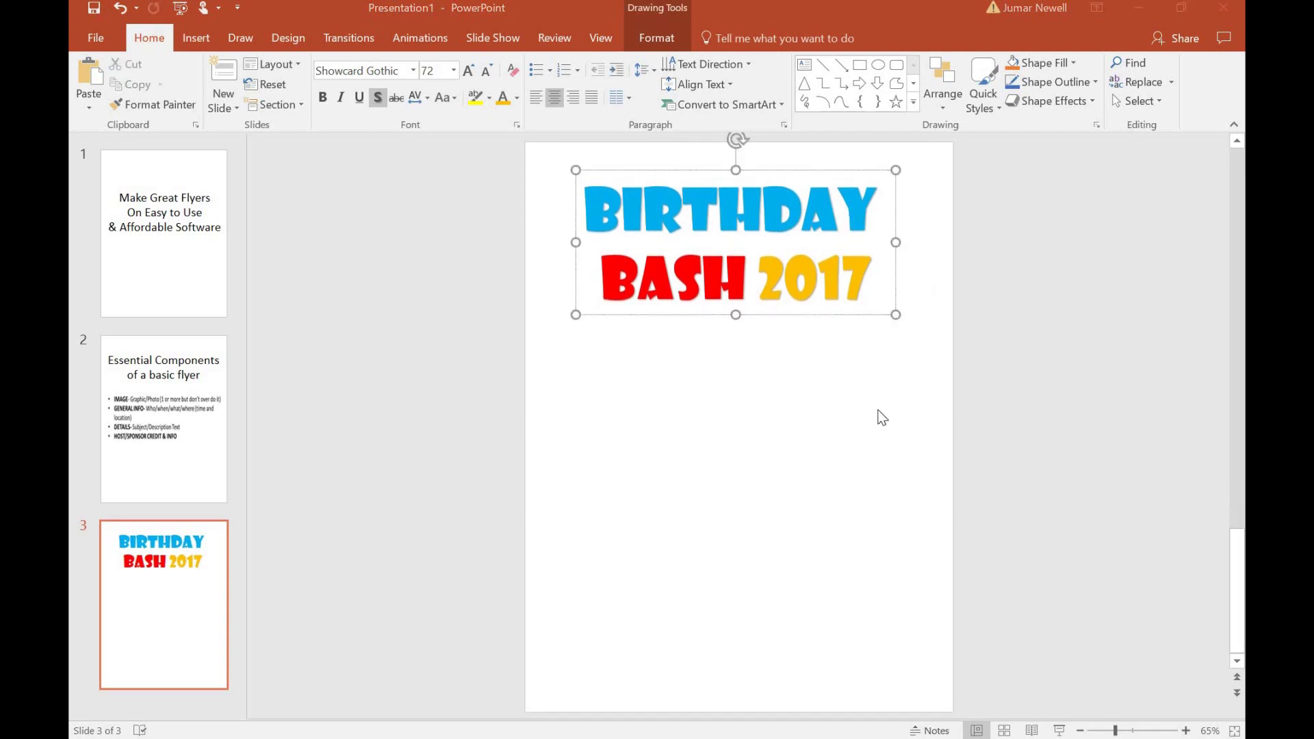
left_click(152, 389)
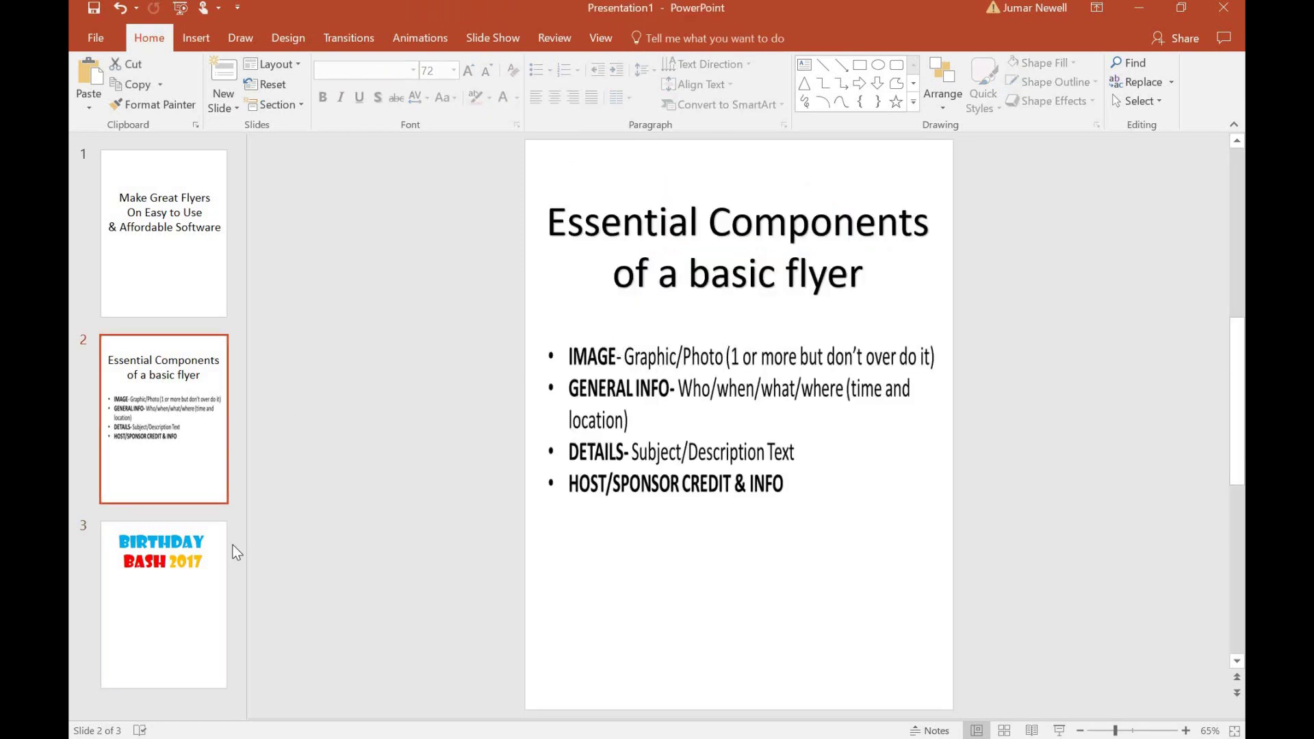
Go to slide 3, Birthday Bash 2017, with the Insert ribbon showing.
left_click(159, 569)
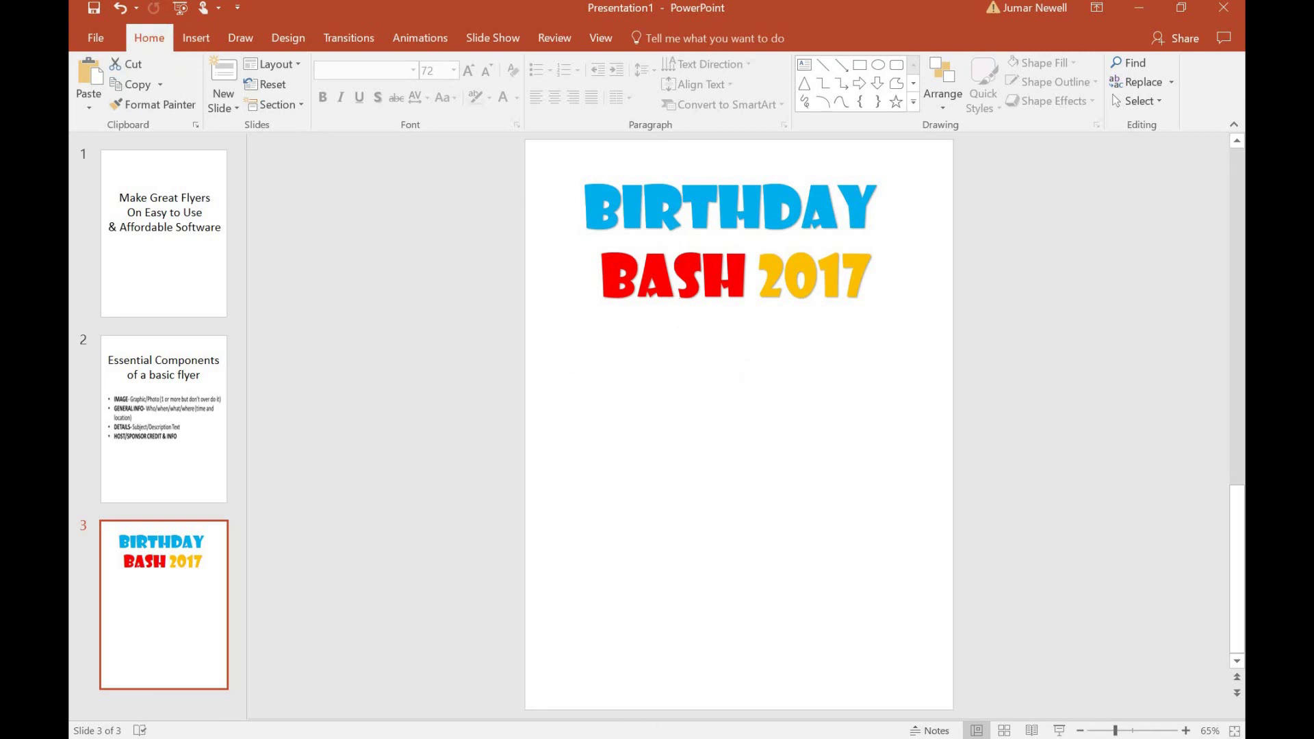
mouse_move(635, 738)
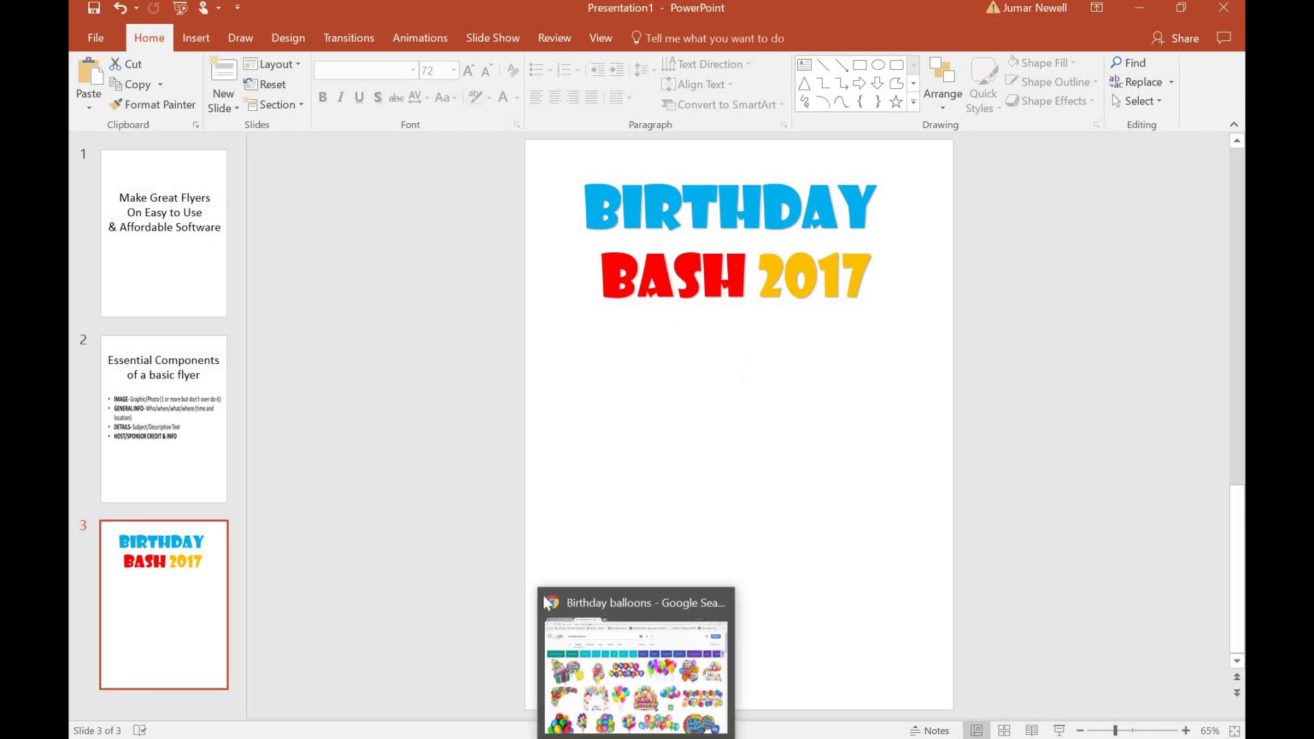
left_click(197, 38)
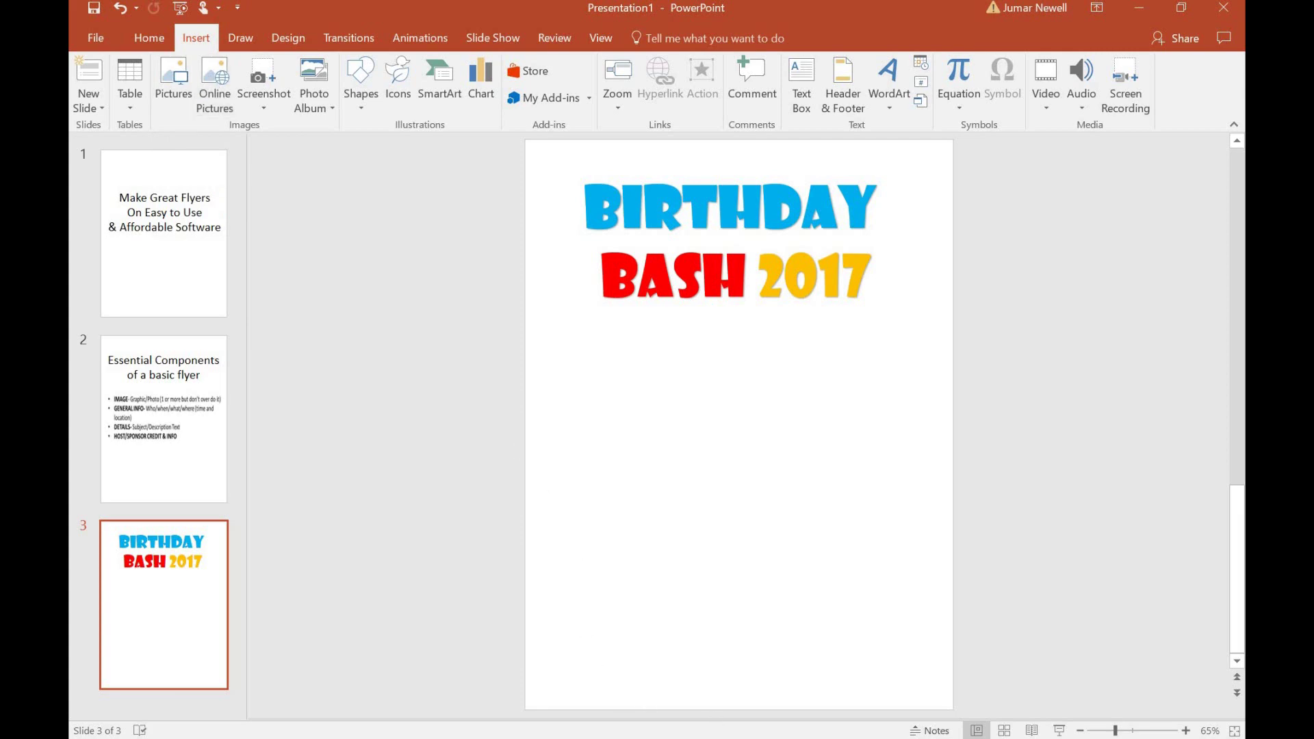
In Chrome's Birthday balloons image results, copy the balloons-tied-to-a-gift clip art.
mouse_move(636, 738)
left_click(636, 736)
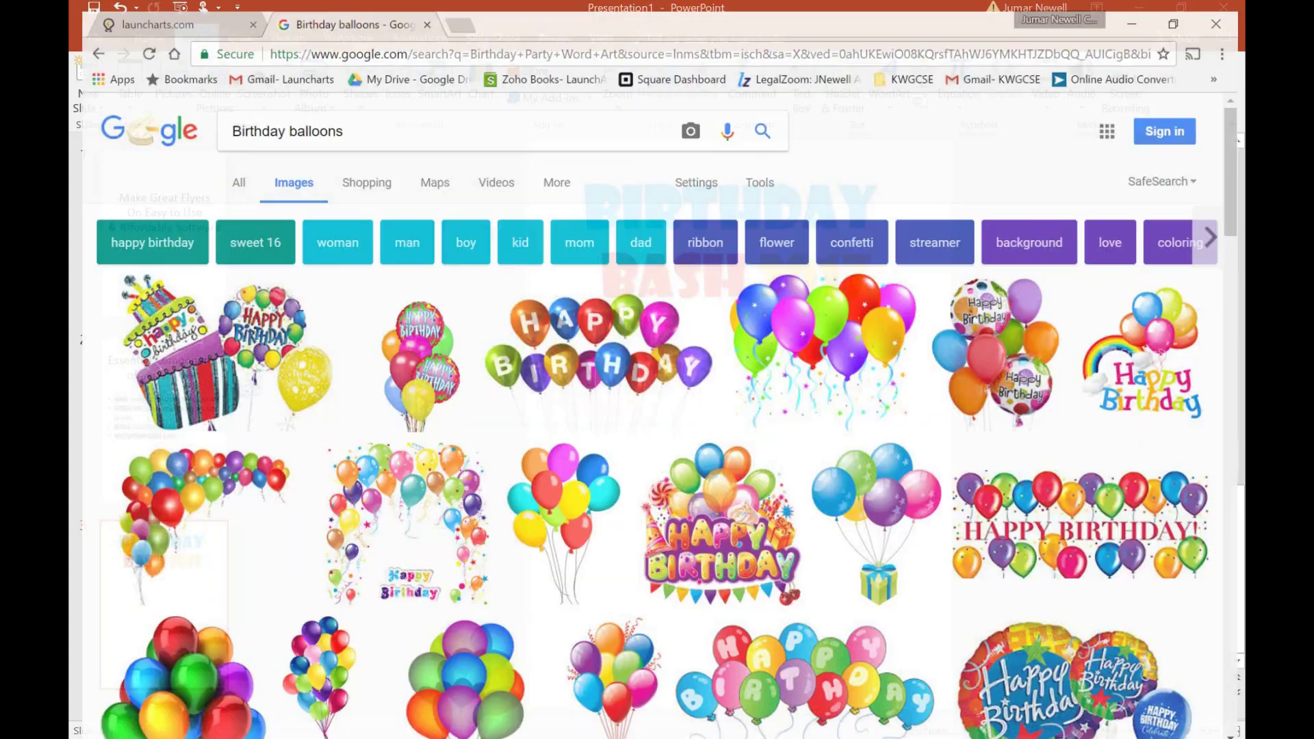
scroll(580, 491, "down", 1)
scroll(580, 491, "down", 2)
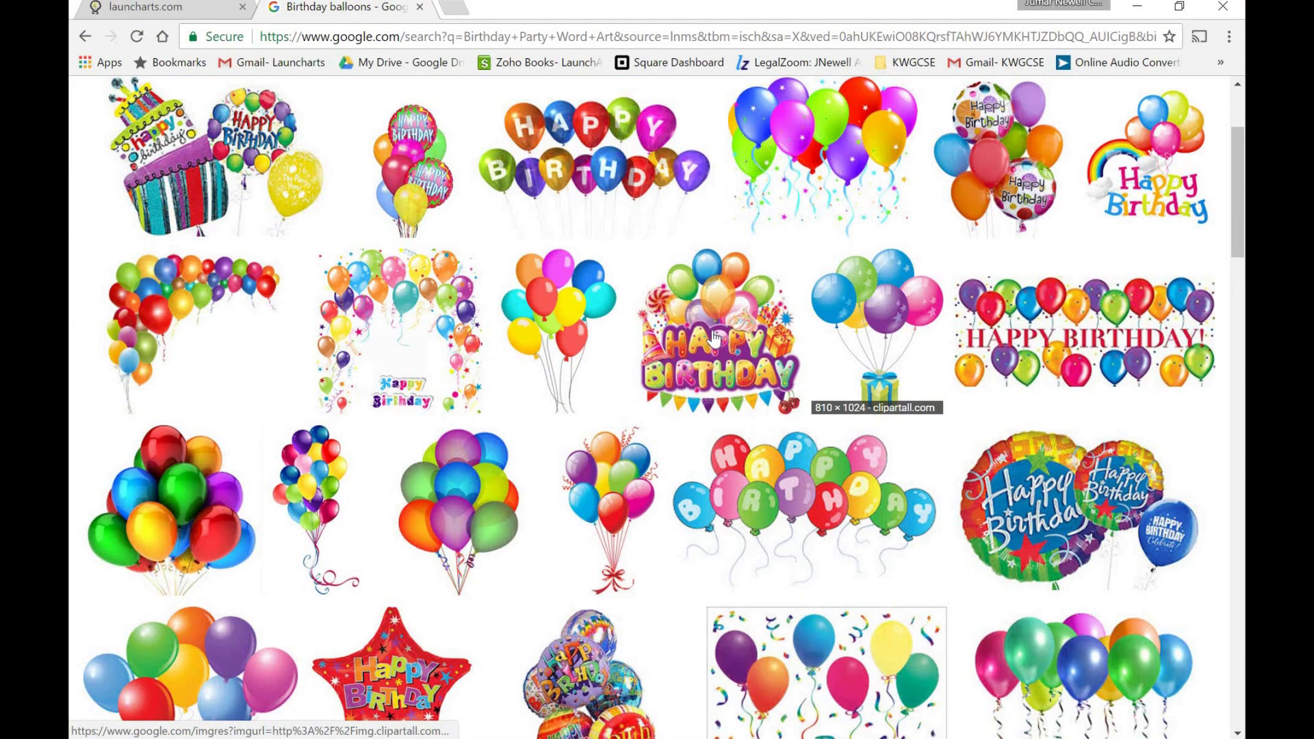
scroll(712, 335, "up", 3)
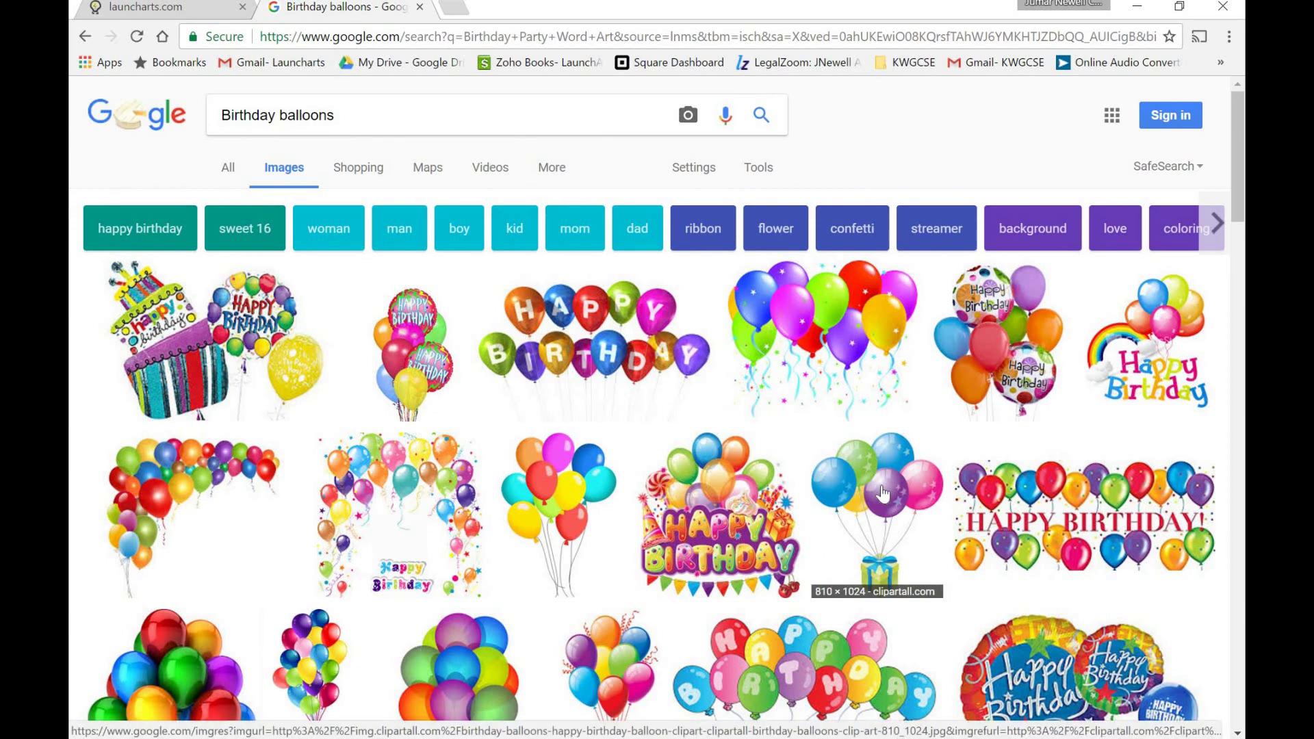
left_click(802, 525)
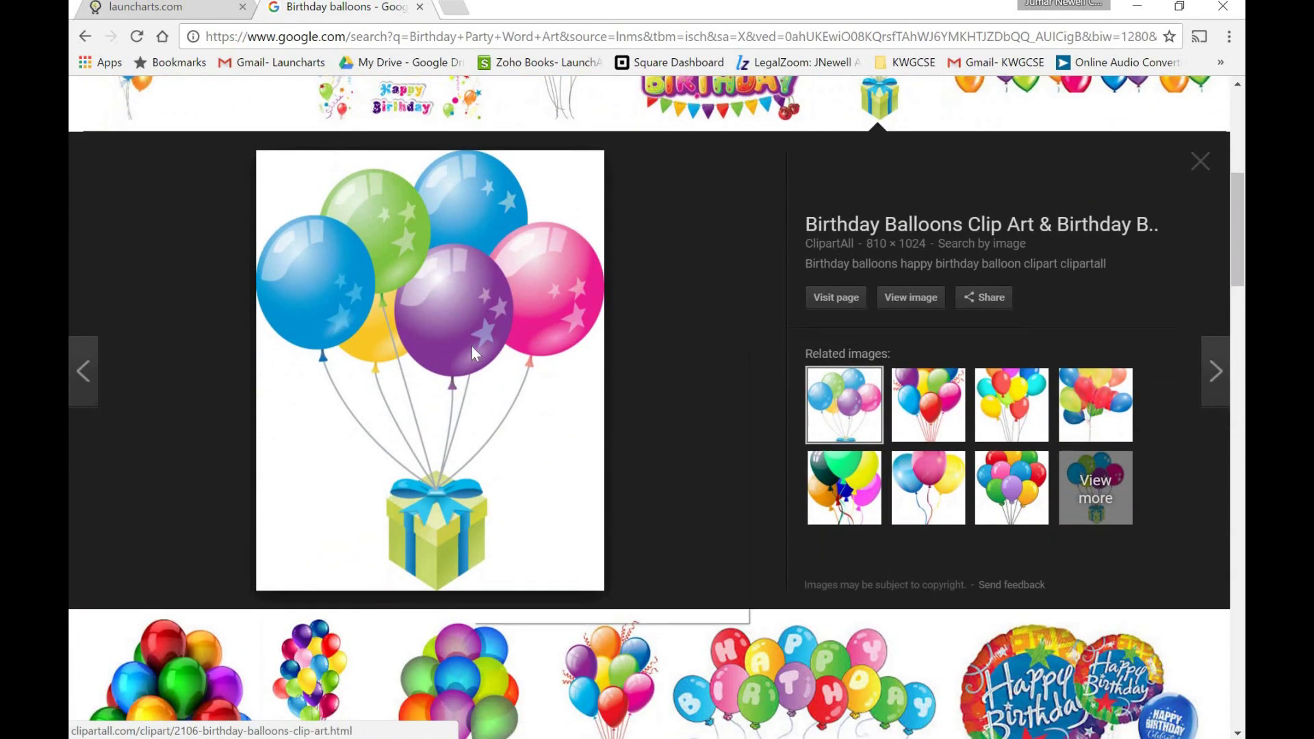
right_click(472, 346)
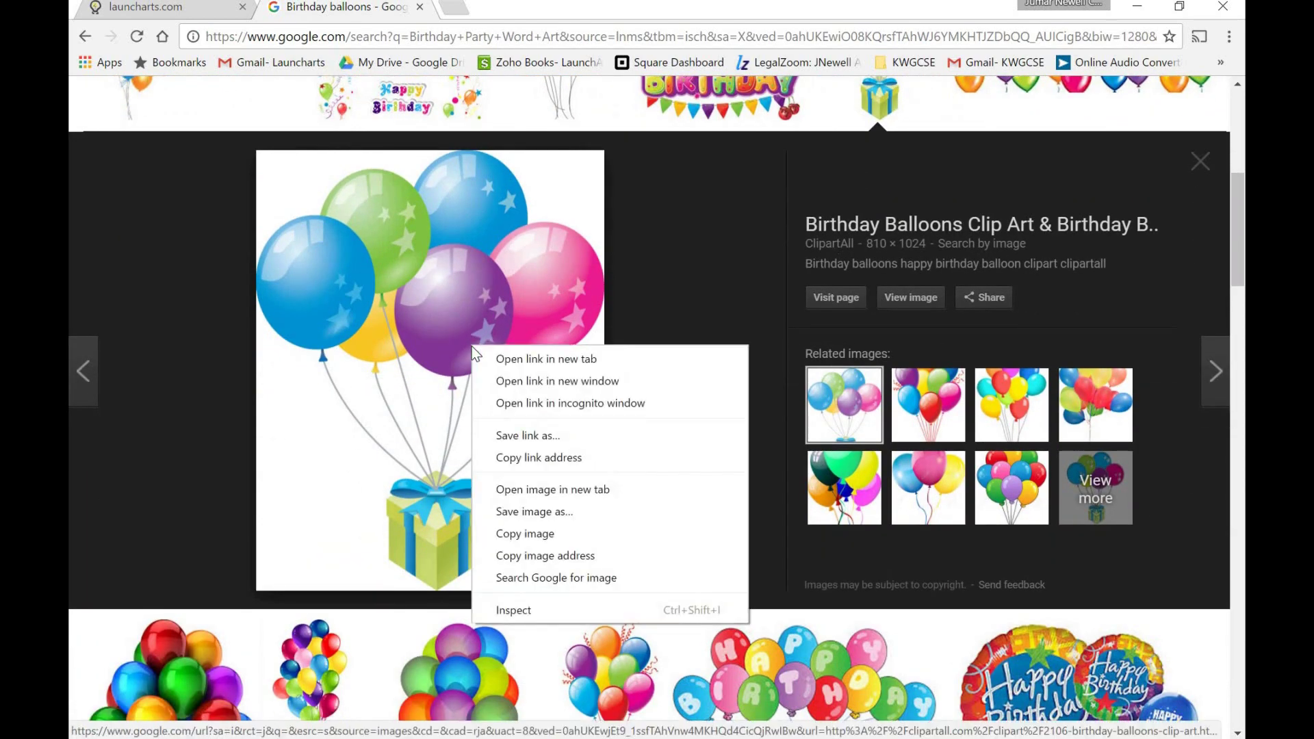
left_click(551, 541)
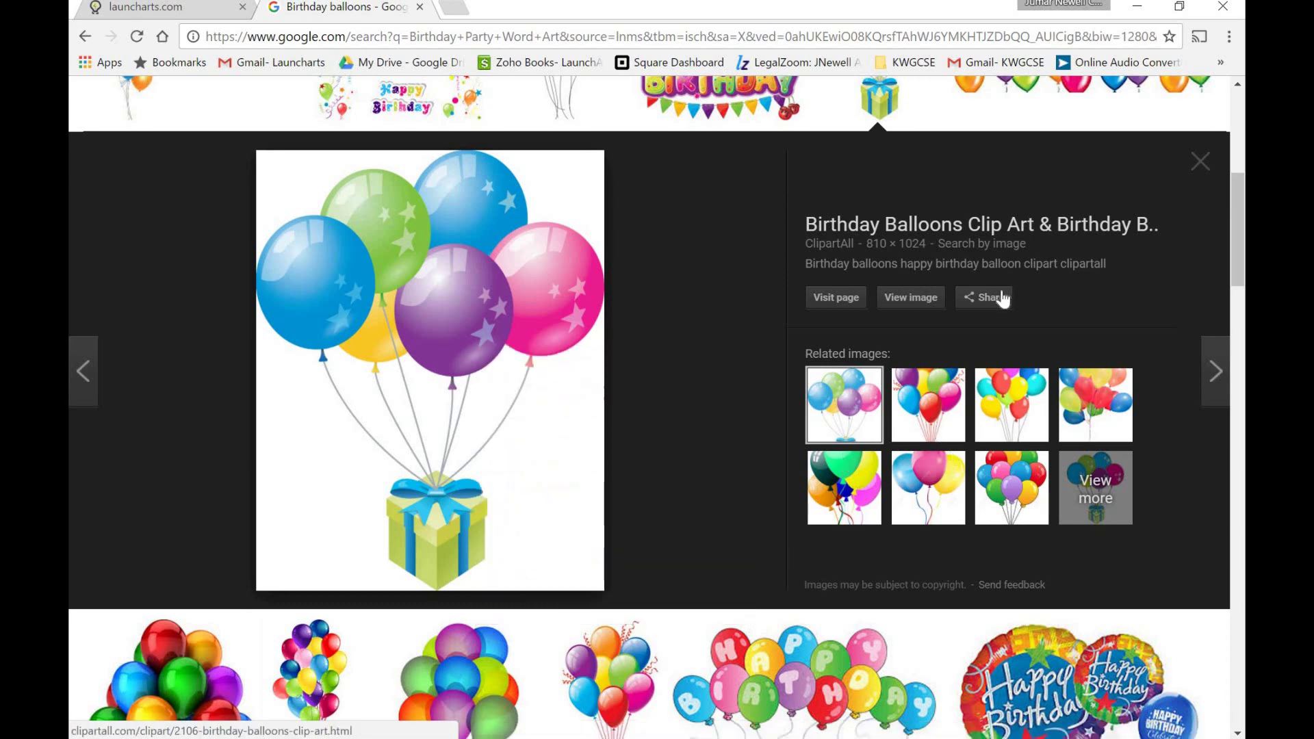
Minimize Chrome and paste the balloon clip art onto slide 3 as a picture.
left_click(1137, 12)
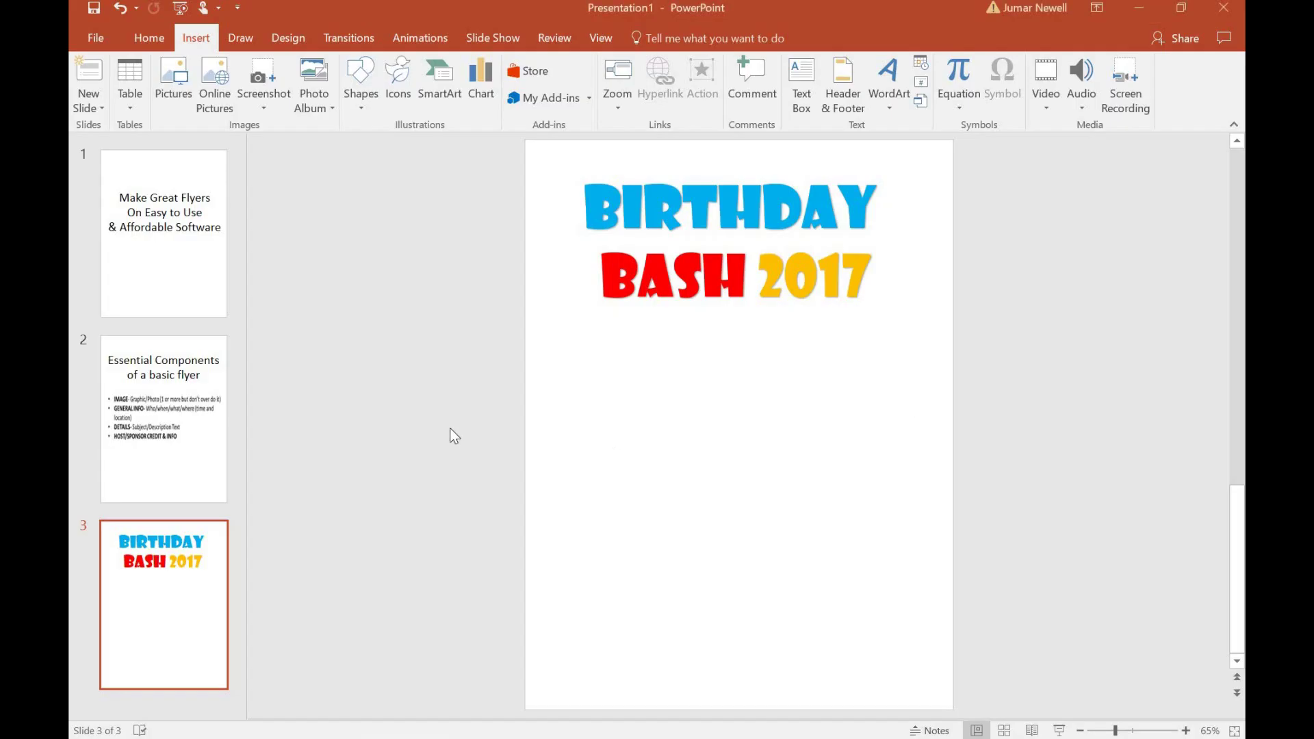
right_click(431, 411)
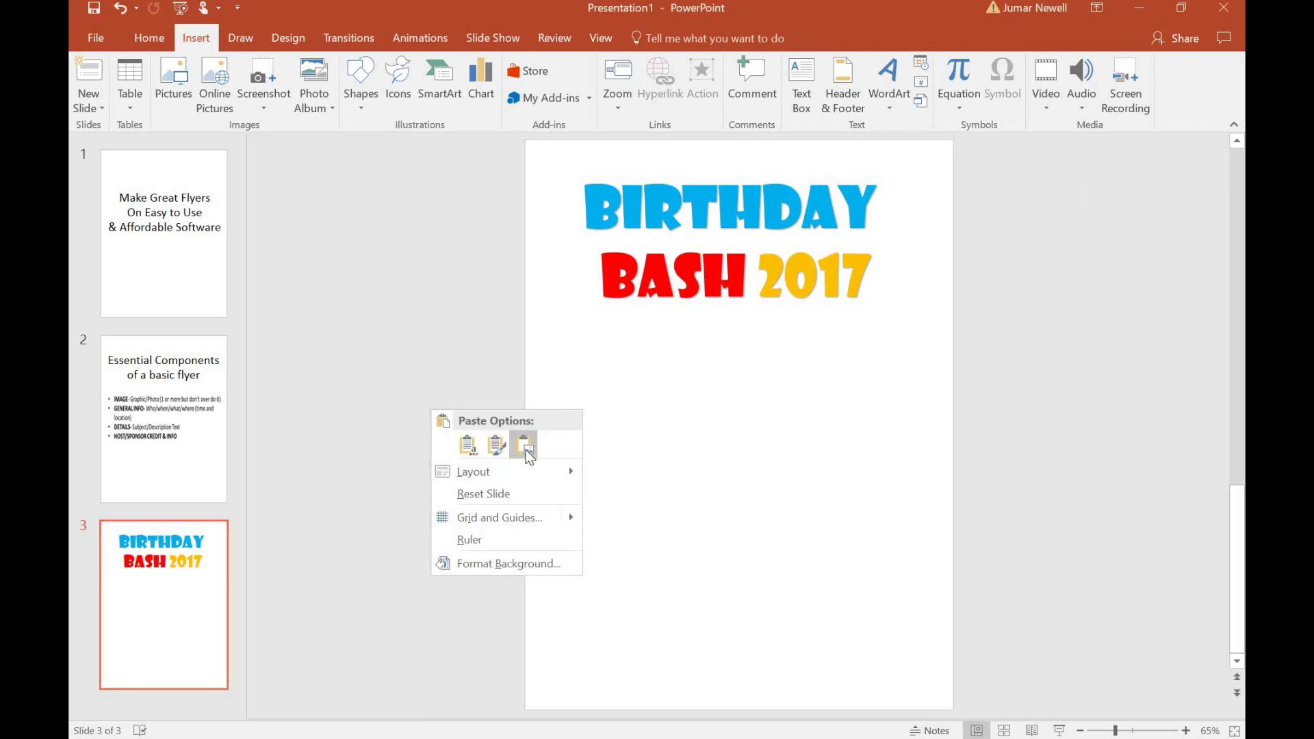
left_click(525, 447)
left_click(525, 446)
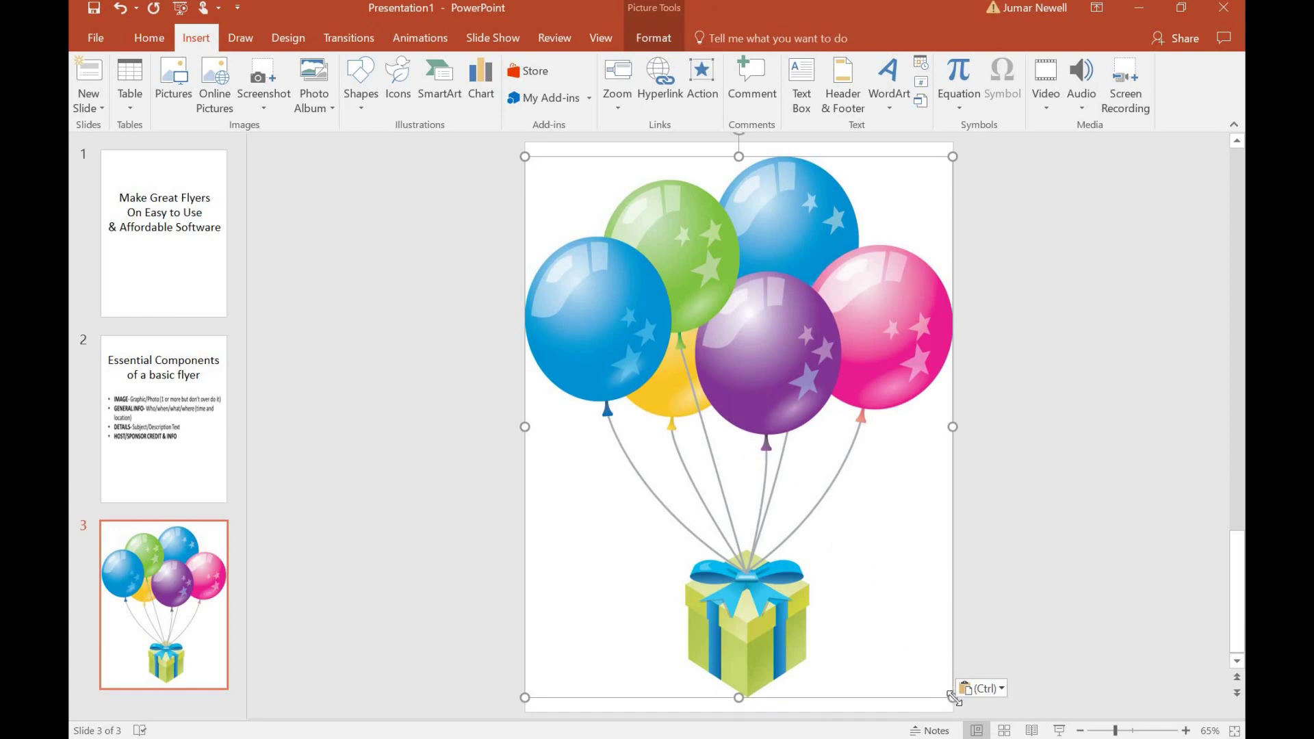
Shrink the balloon picture, tilt it to the right and move it below the title.
left_click_drag(953, 697, 645, 301)
left_click_drag(595, 244, 814, 506)
left_click_drag(815, 390, 840, 391)
left_click_drag(768, 413, 727, 372)
left_click_drag(803, 439, 833, 497)
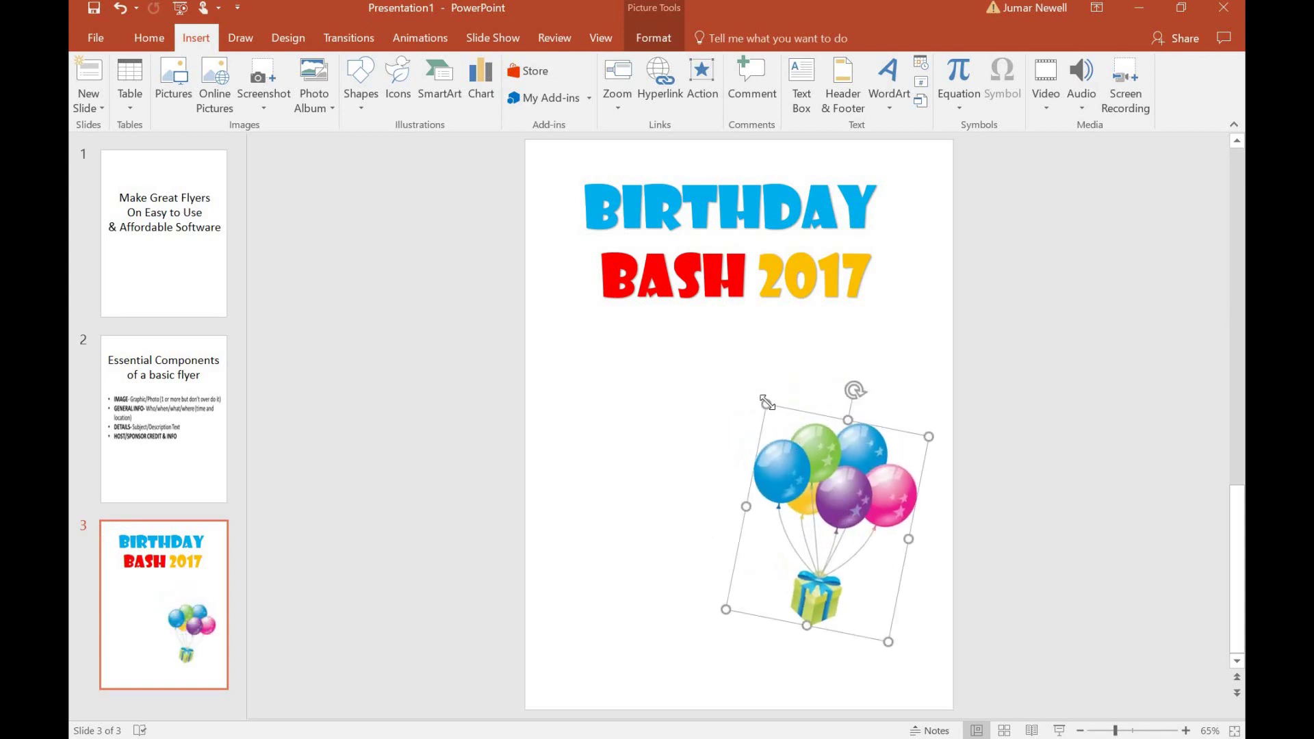
left_click_drag(757, 387, 748, 376)
left_click_drag(820, 450, 854, 475)
Fine-tune the balloon picture's size and position at lower right, then view slide 2.
left_click_drag(771, 389, 751, 367)
left_click_drag(905, 465, 960, 465)
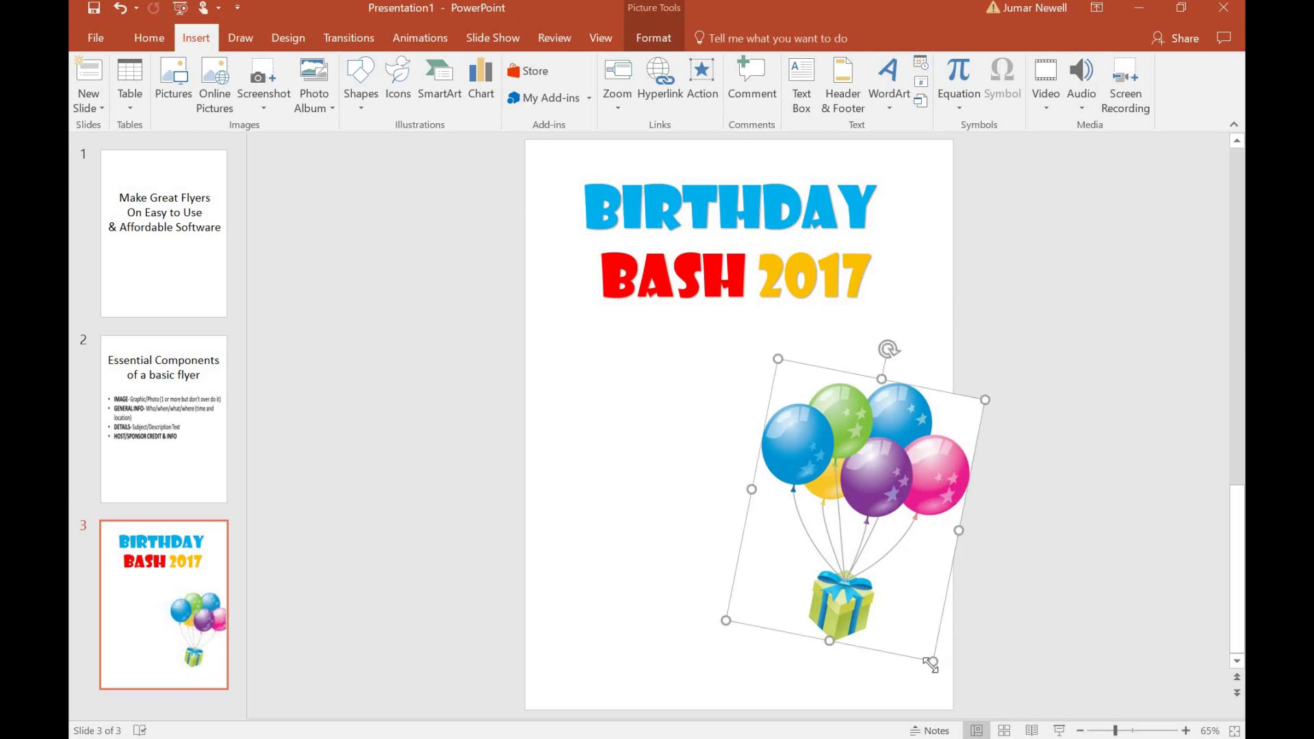
left_click_drag(939, 675, 945, 684)
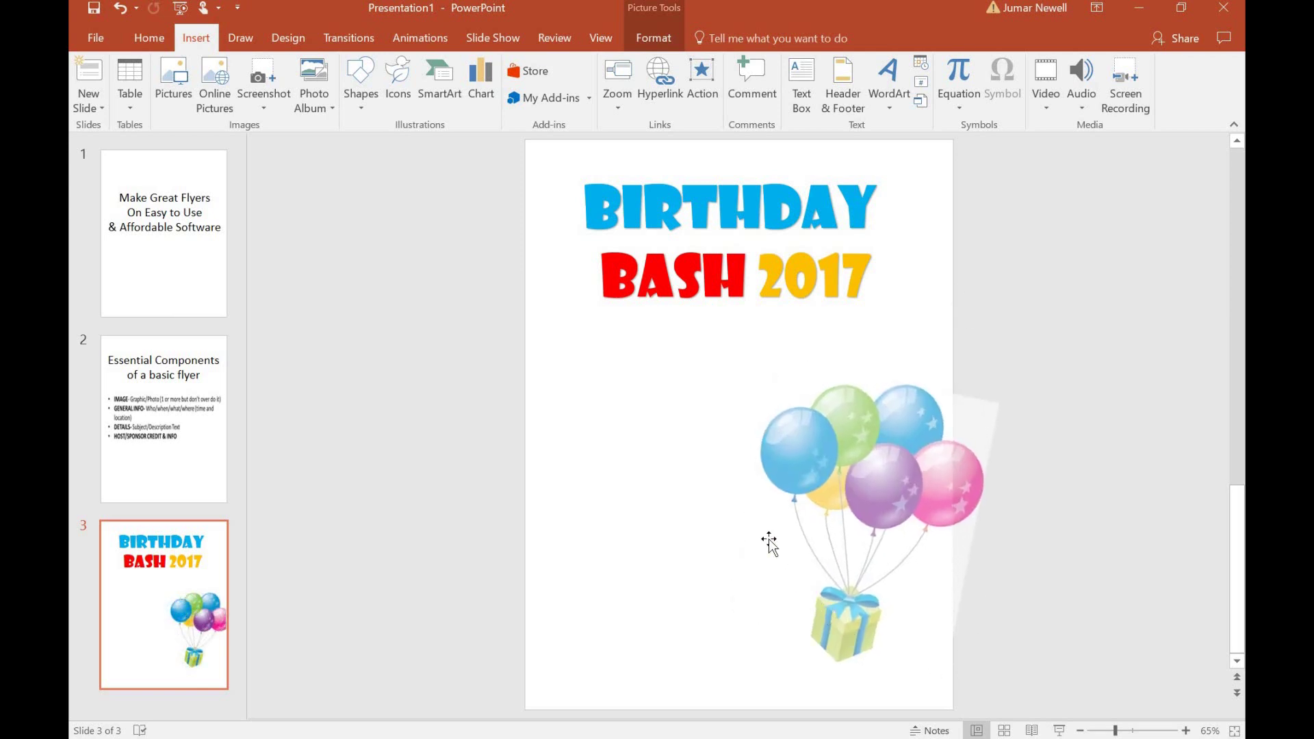
left_click_drag(717, 639, 713, 641)
left_click(1045, 533)
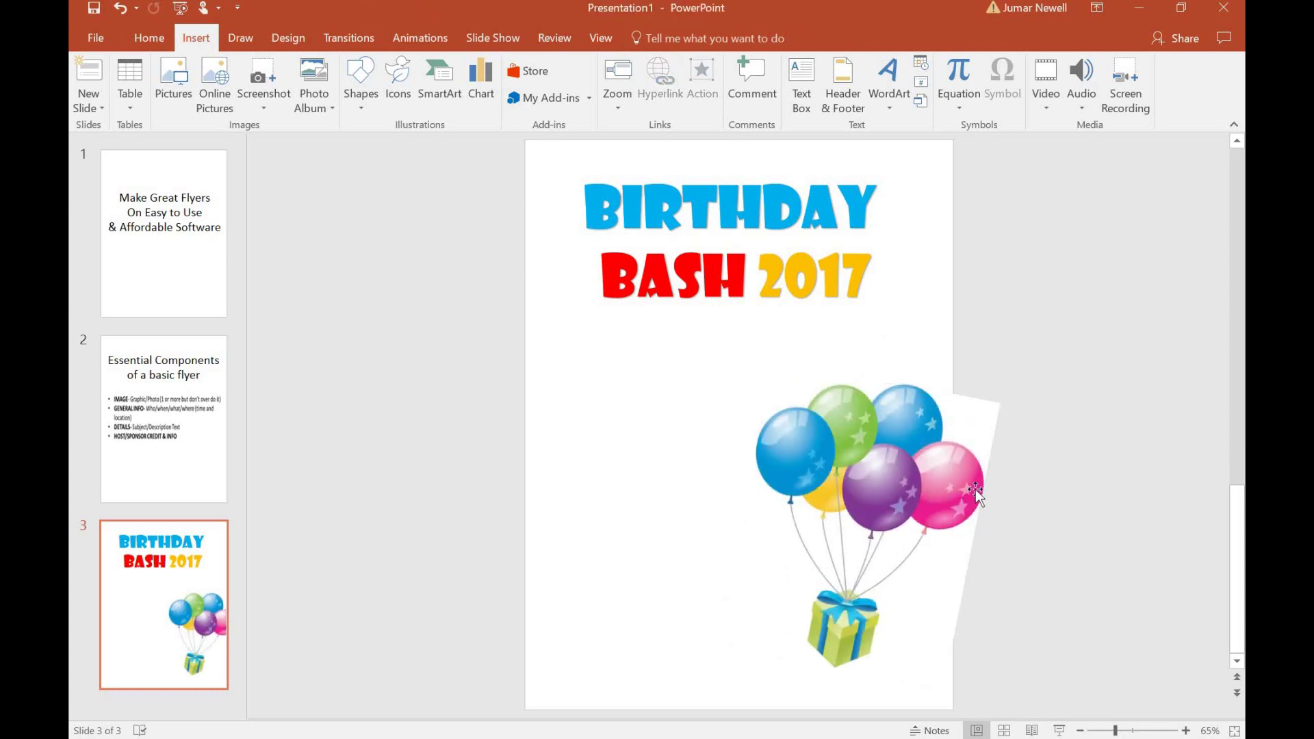
left_click_drag(905, 498, 905, 468)
left_click(1061, 476)
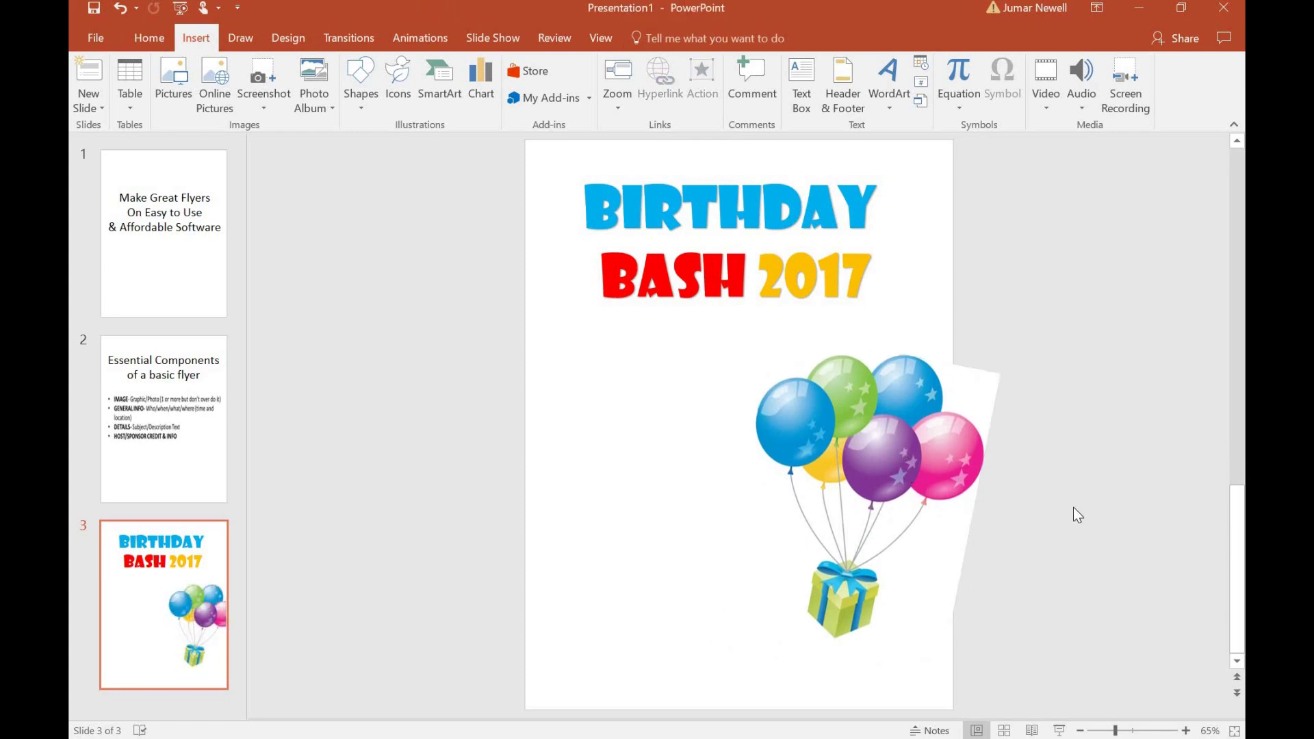
left_click(147, 438)
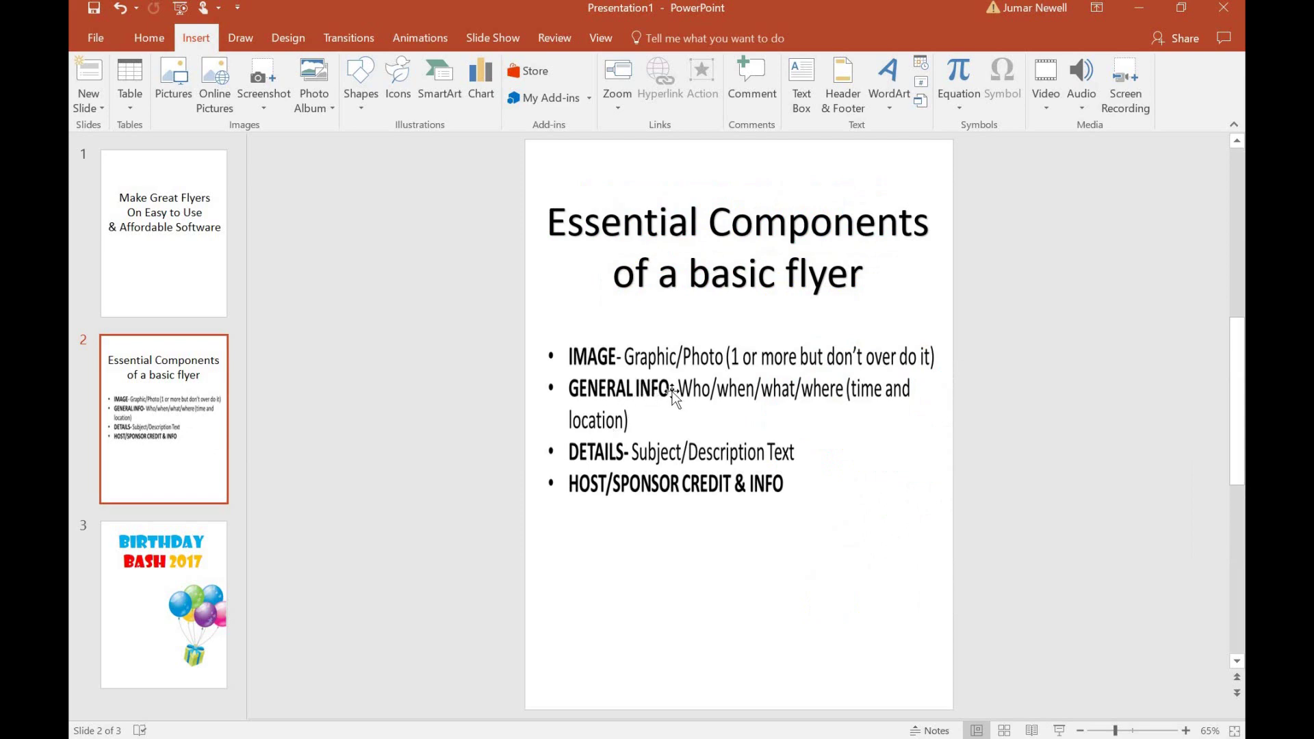
Return to slide 3, Birthday Bash 2017, and bring back the Insert ribbon.
left_click(179, 566)
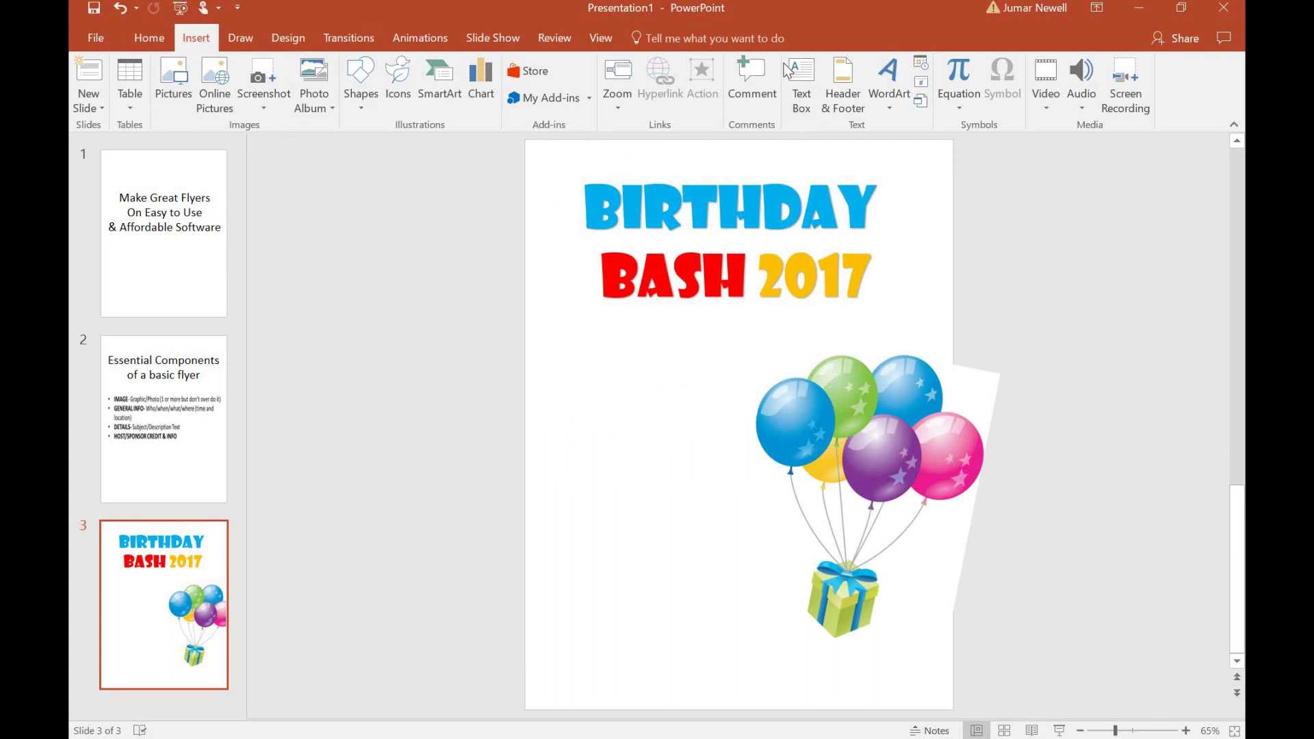
left_click(807, 104)
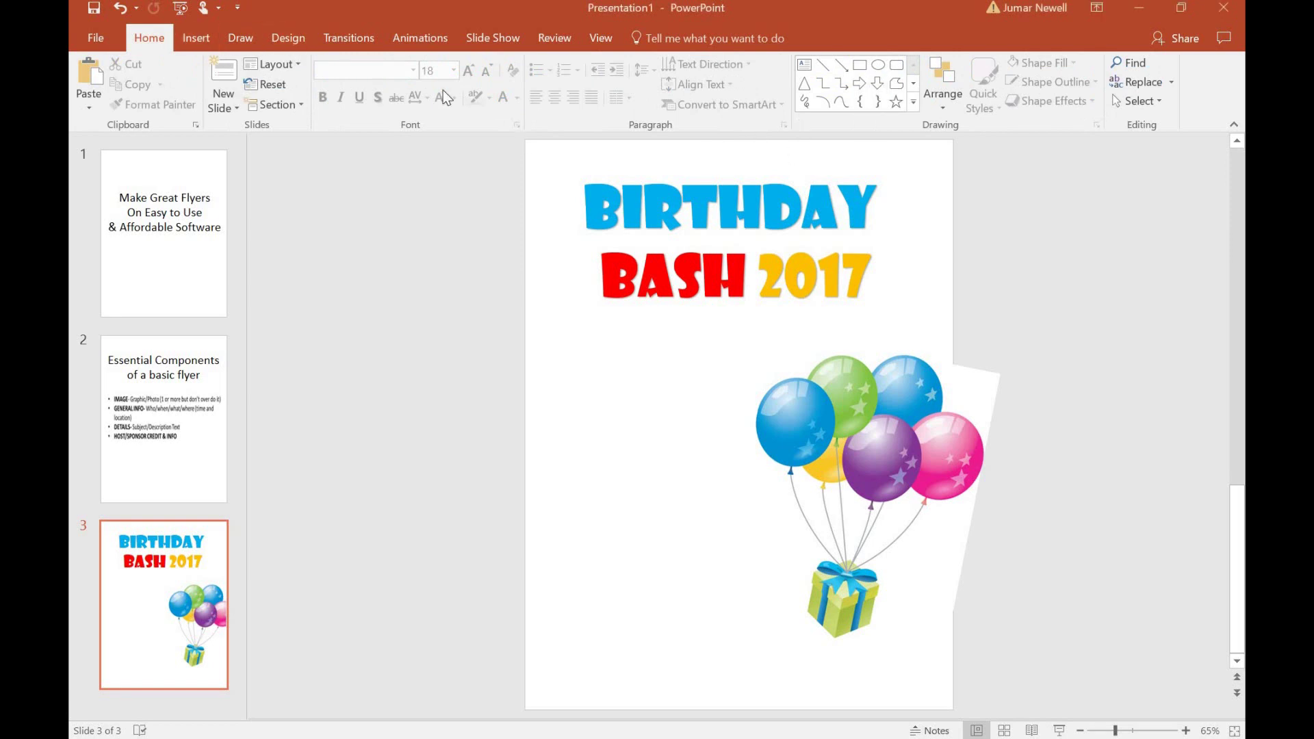
left_click(209, 37)
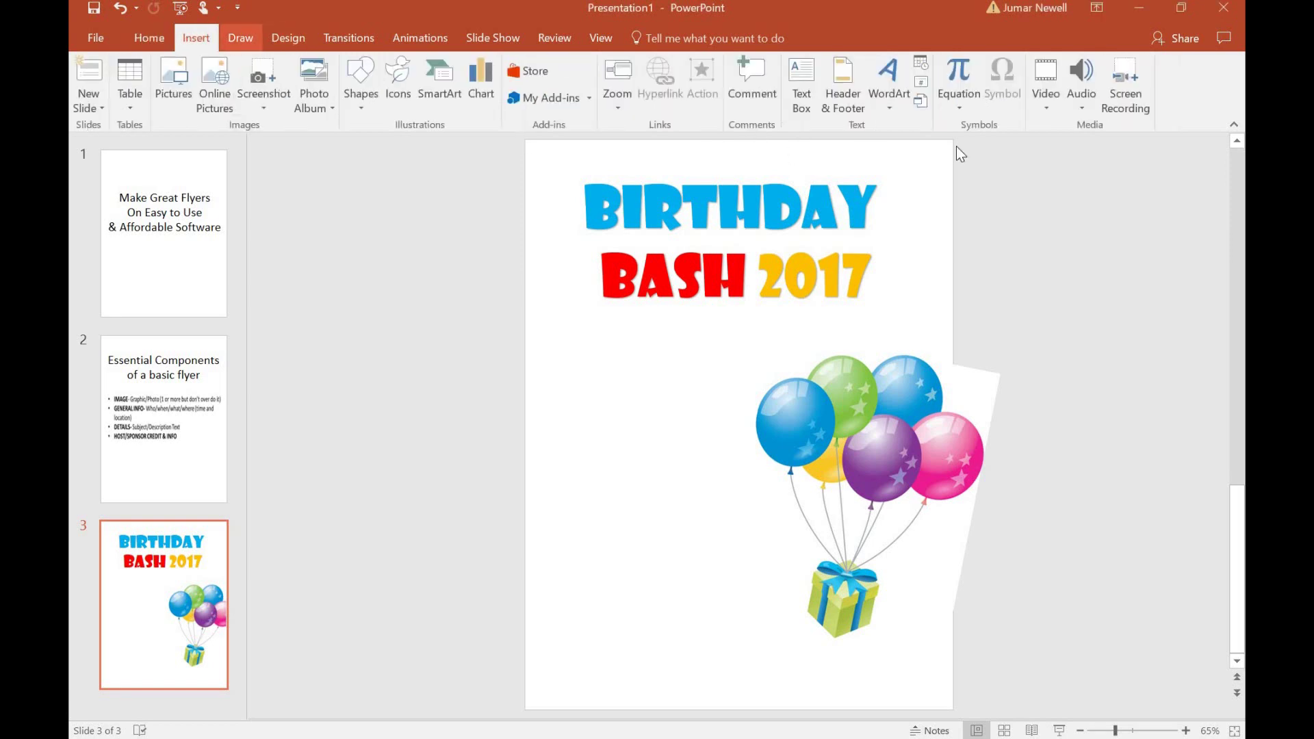
Draw a text box at the lower left and type 'Monday' and 'June' on two lines.
left_click(801, 92)
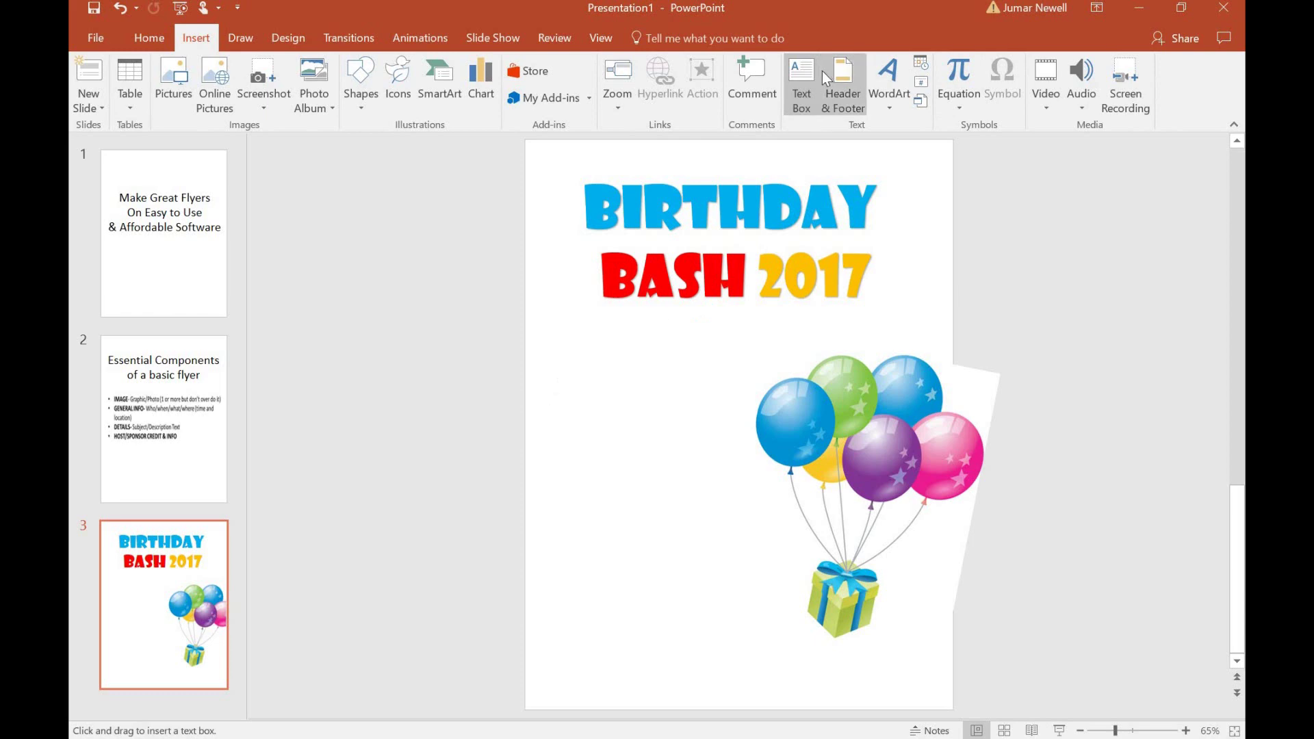
mouse_move(541, 491)
left_mouse_down()
mouse_move(607, 634)
mouse_move(786, 660)
left_mouse_up()
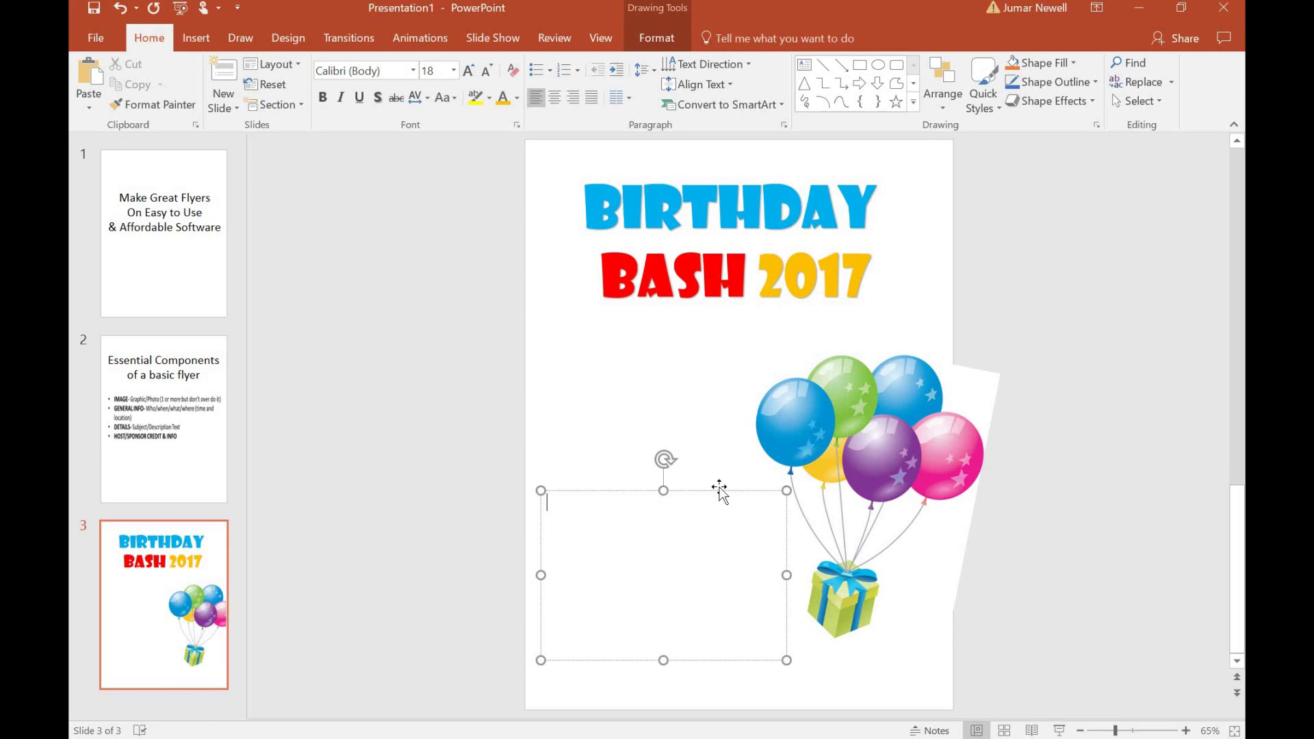
type("Monday")
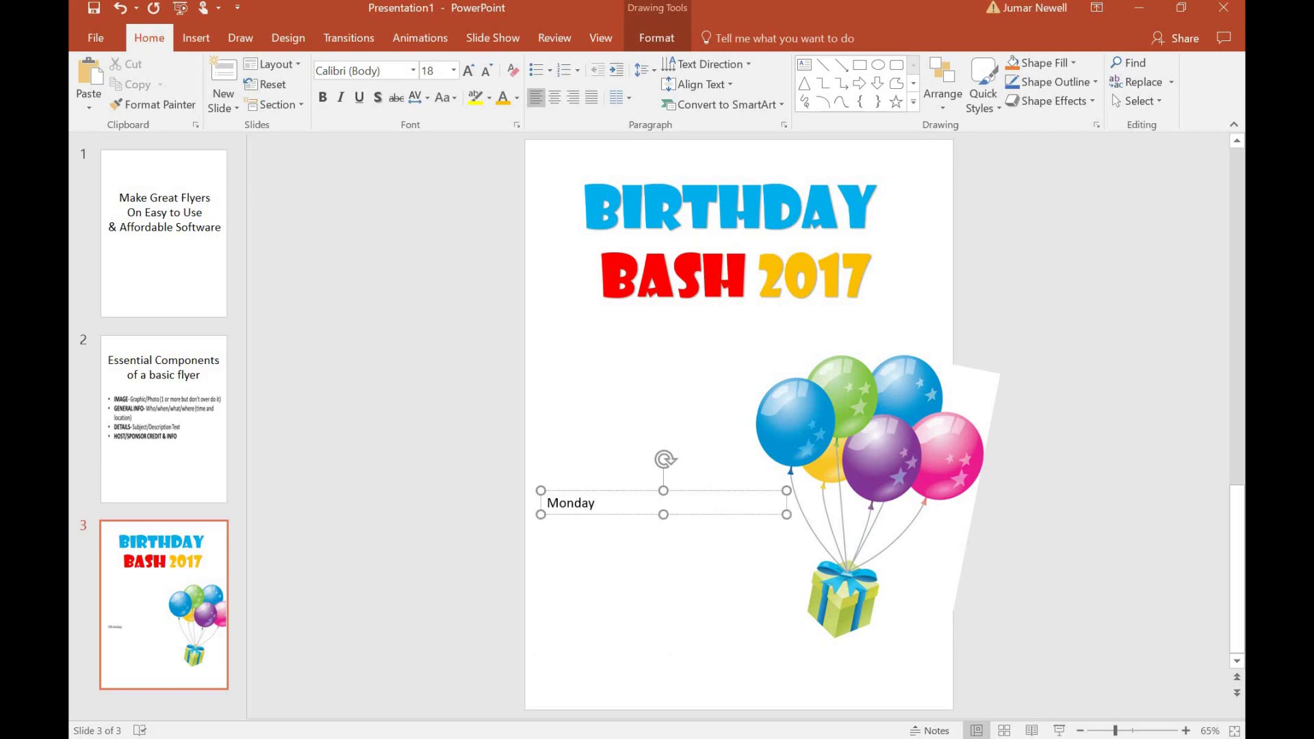
key("Return")
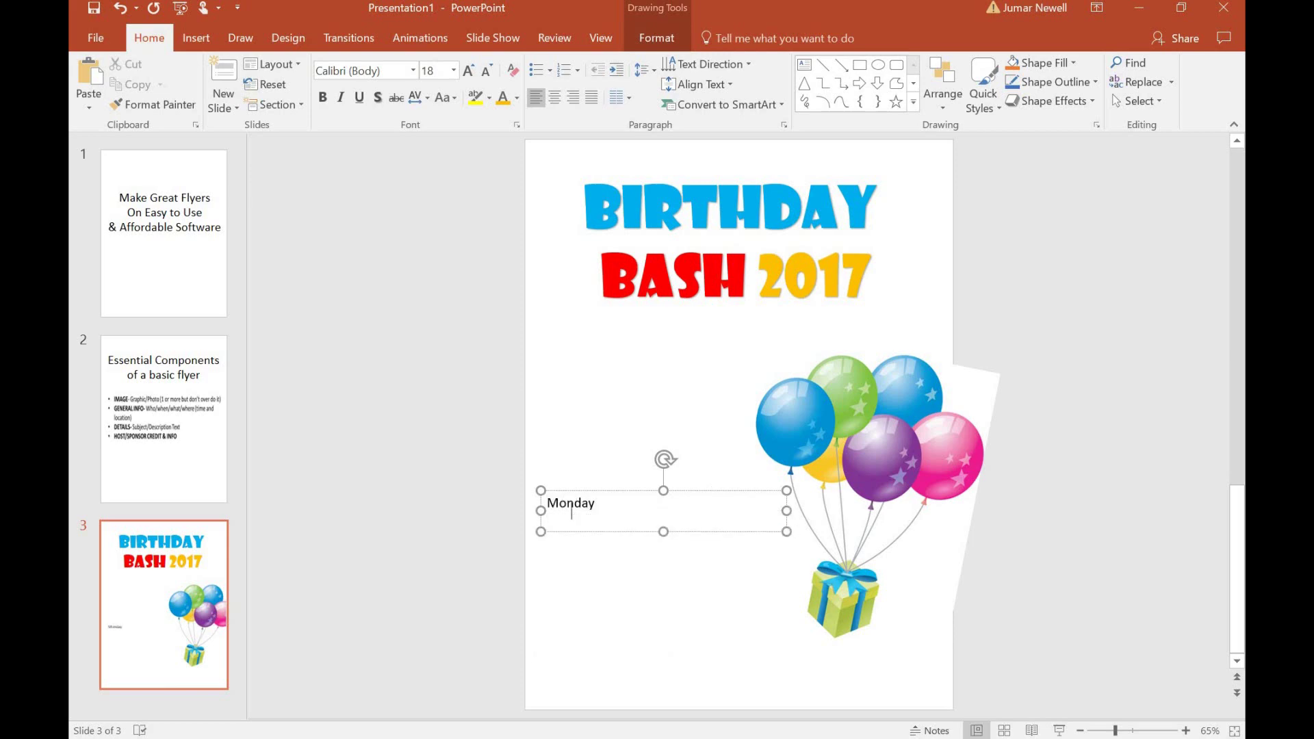
type("June")
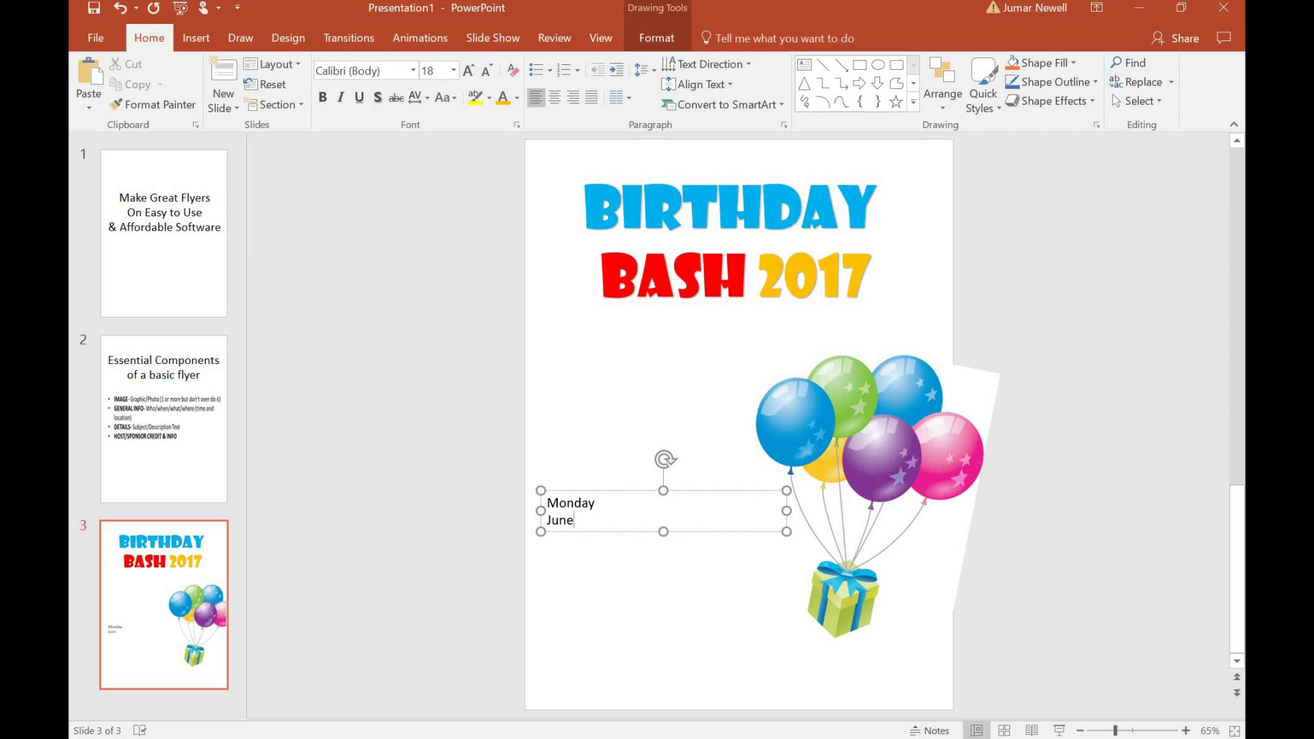
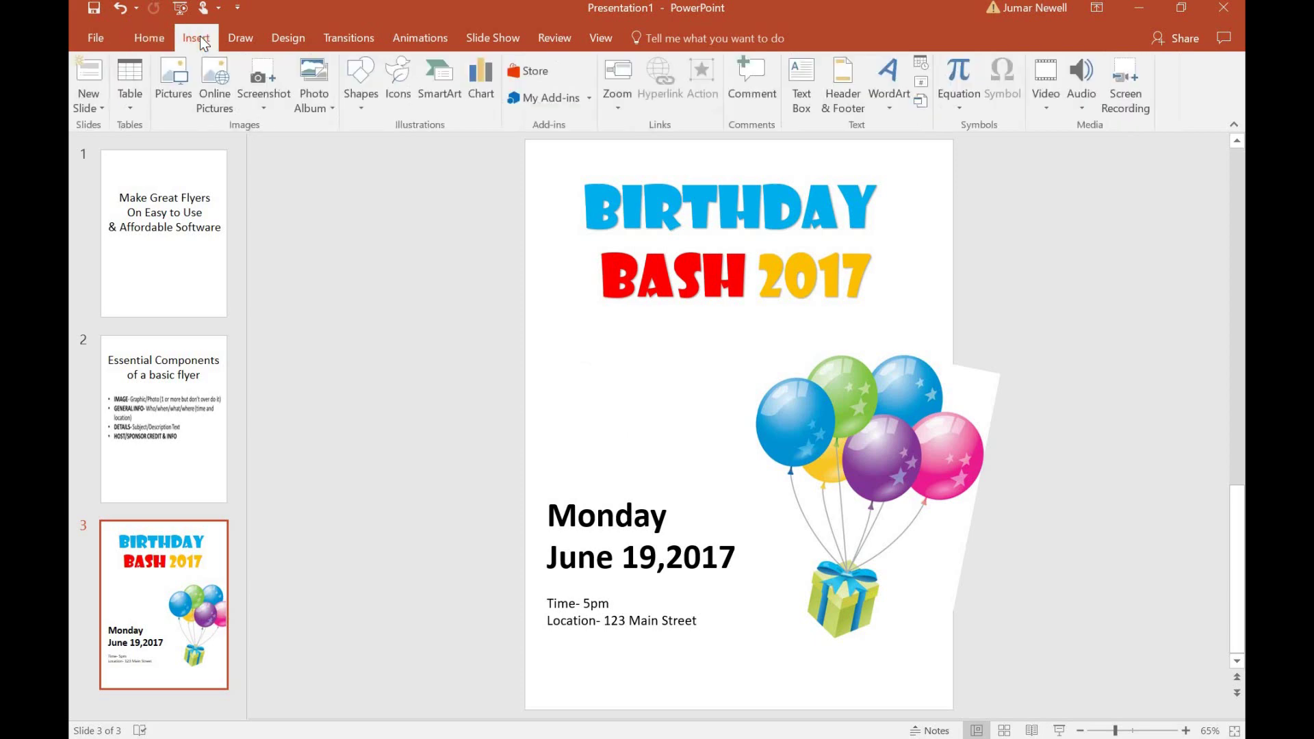
Draw a text box below the title and type the first invitation lines, 'Join us for a fun filled day' and 'celebrating my birthday'.
left_click(797, 74)
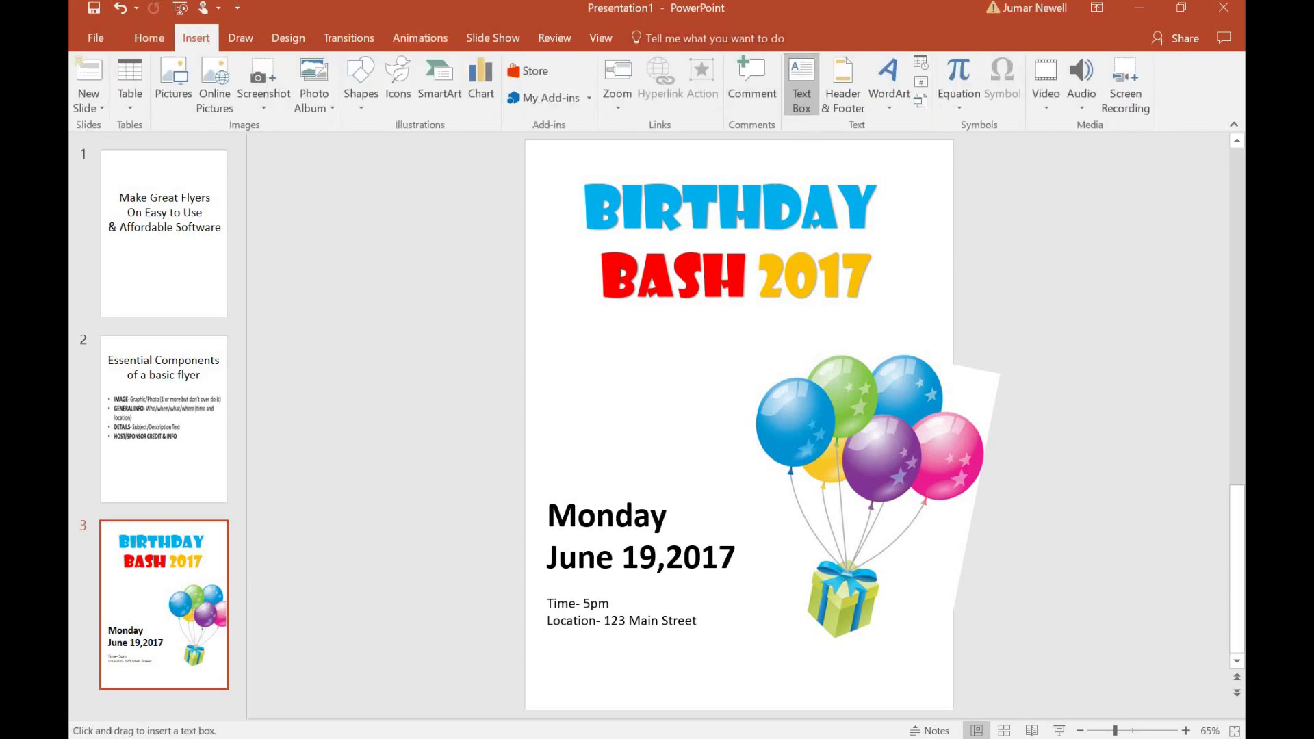
mouse_move(553, 329)
left_mouse_down()
mouse_move(639, 463)
mouse_move(814, 491)
mouse_move(768, 485)
left_mouse_up()
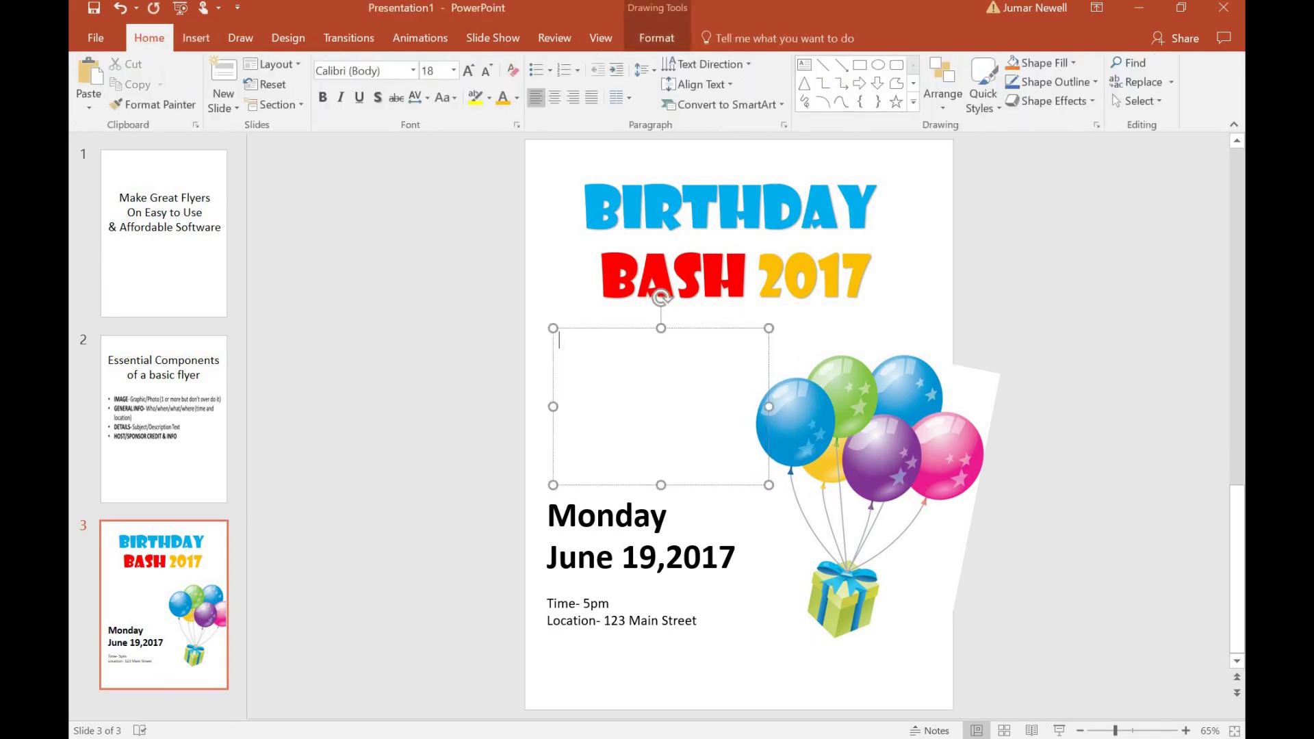
type("Join u")
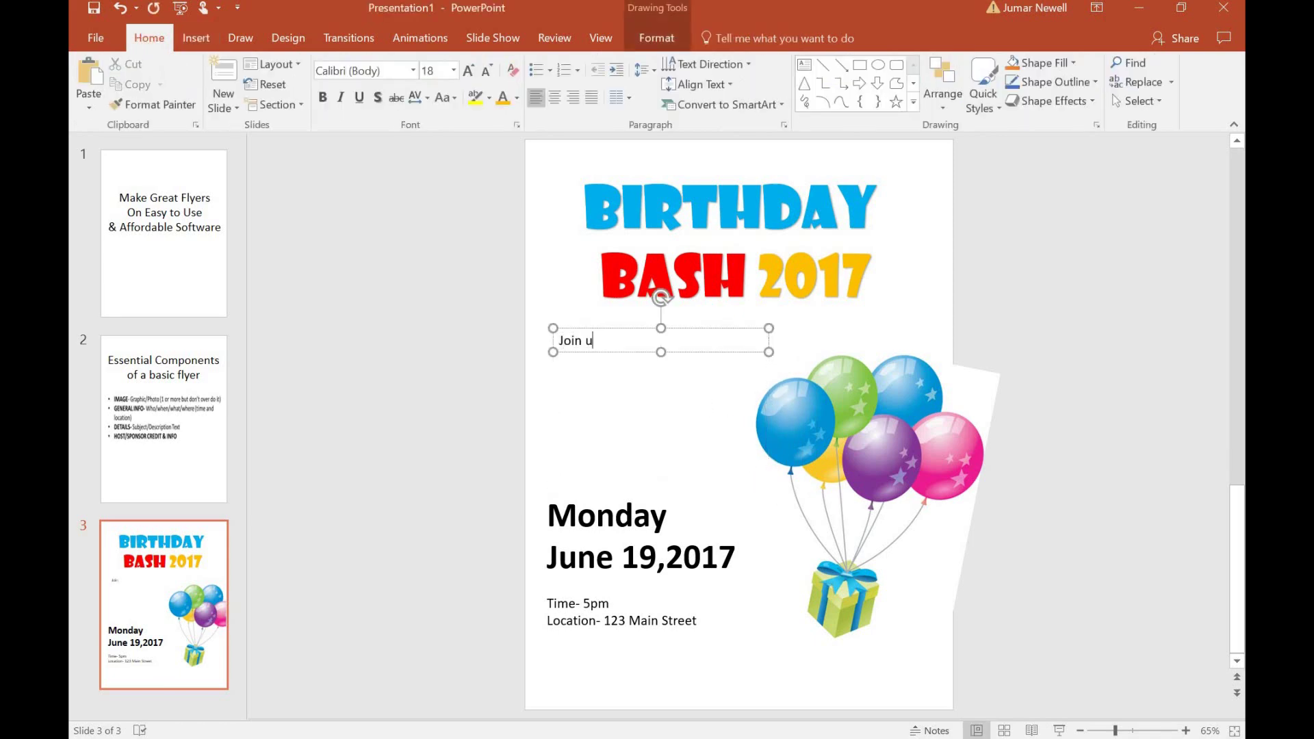
type("s for a fun filled day")
key("Return")
type("celebrate")
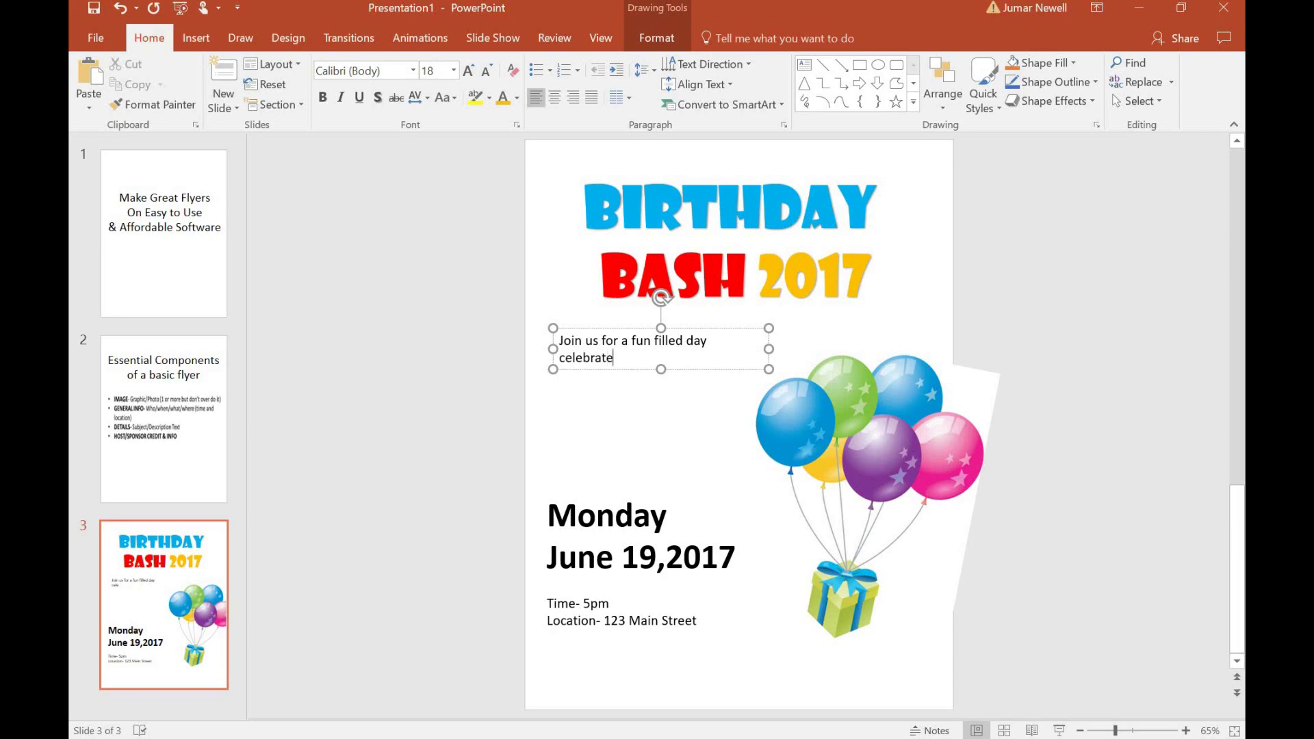
key("BackSpace")
type("ing my birthday")
key("Return")
type("thday The")
type("re will ")
type("be food")
type(", games, pri")
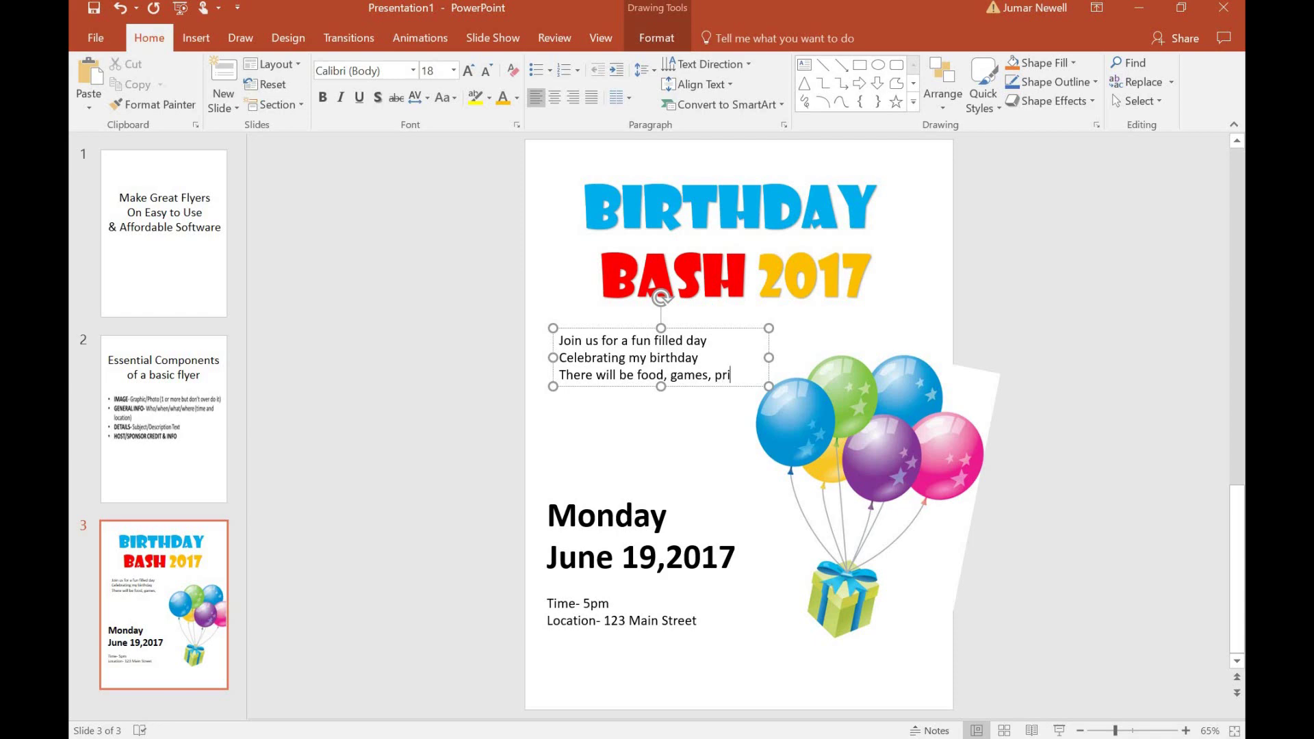
type("zes")
Add the lines 'And a raffle drawing' and 'Rsvp today', then select the invitation text.
key("Return")
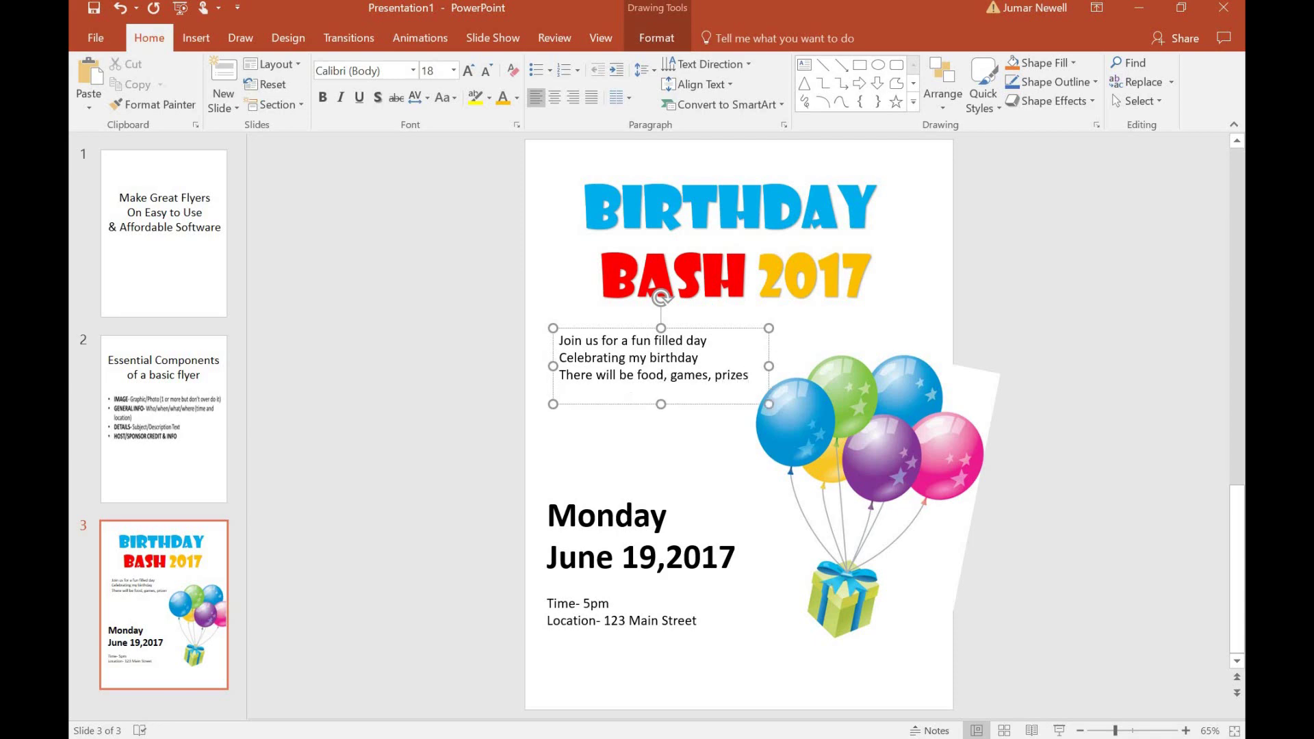
type("And a raffle drawign")
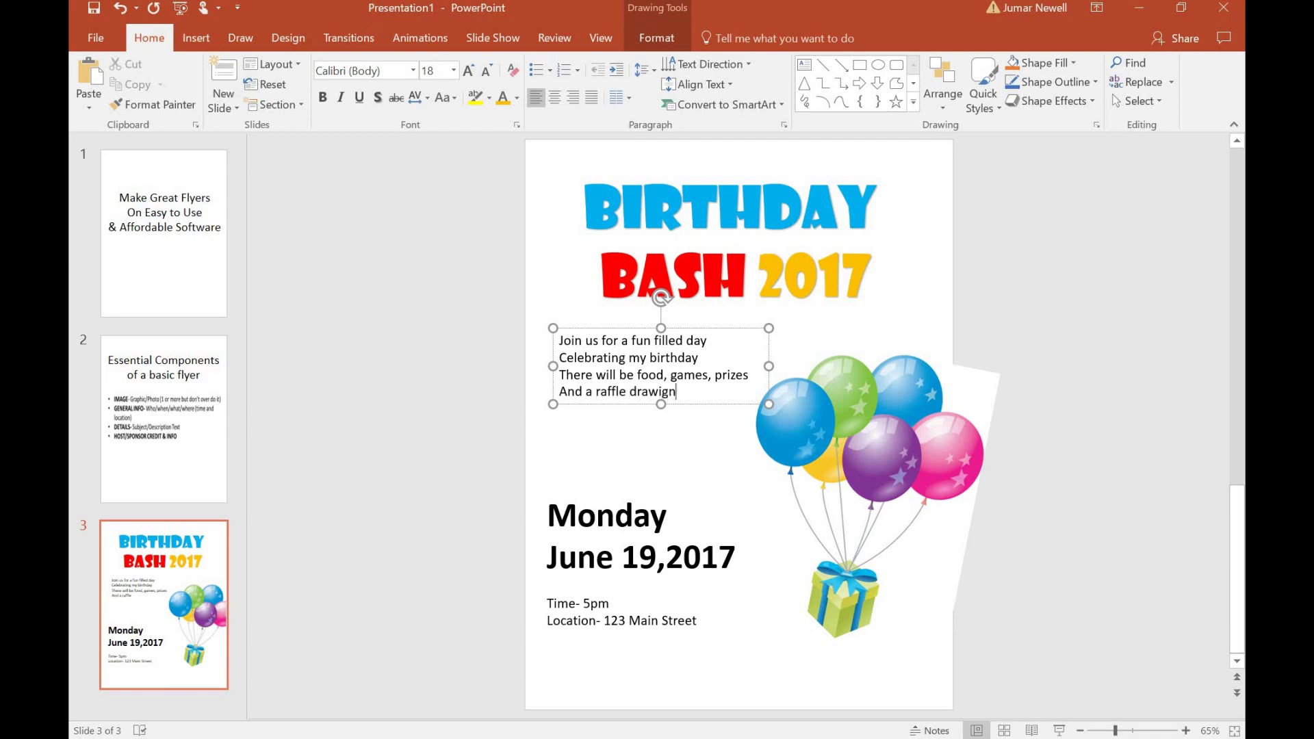
key("BackSpace")
key("BackSpace")
type("ng")
key("Return")
type("ra")
key("BackSpace")
key("BackSpace")
key("BackSpace")
type("Rsvp today")
left_click_drag(625, 408, 558, 337)
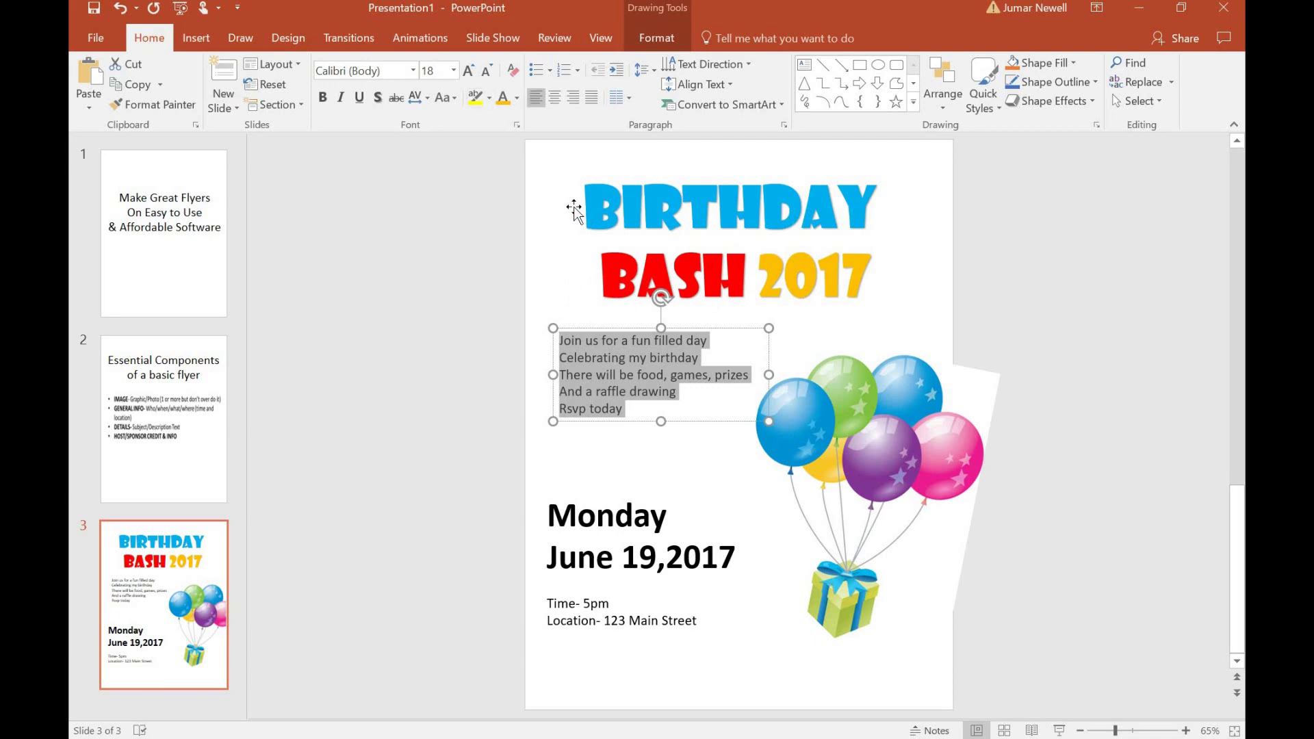
Enlarge the invitation text to 24 pt and move 'games, prizes' onto its own line.
left_click(470, 71)
left_click(470, 71)
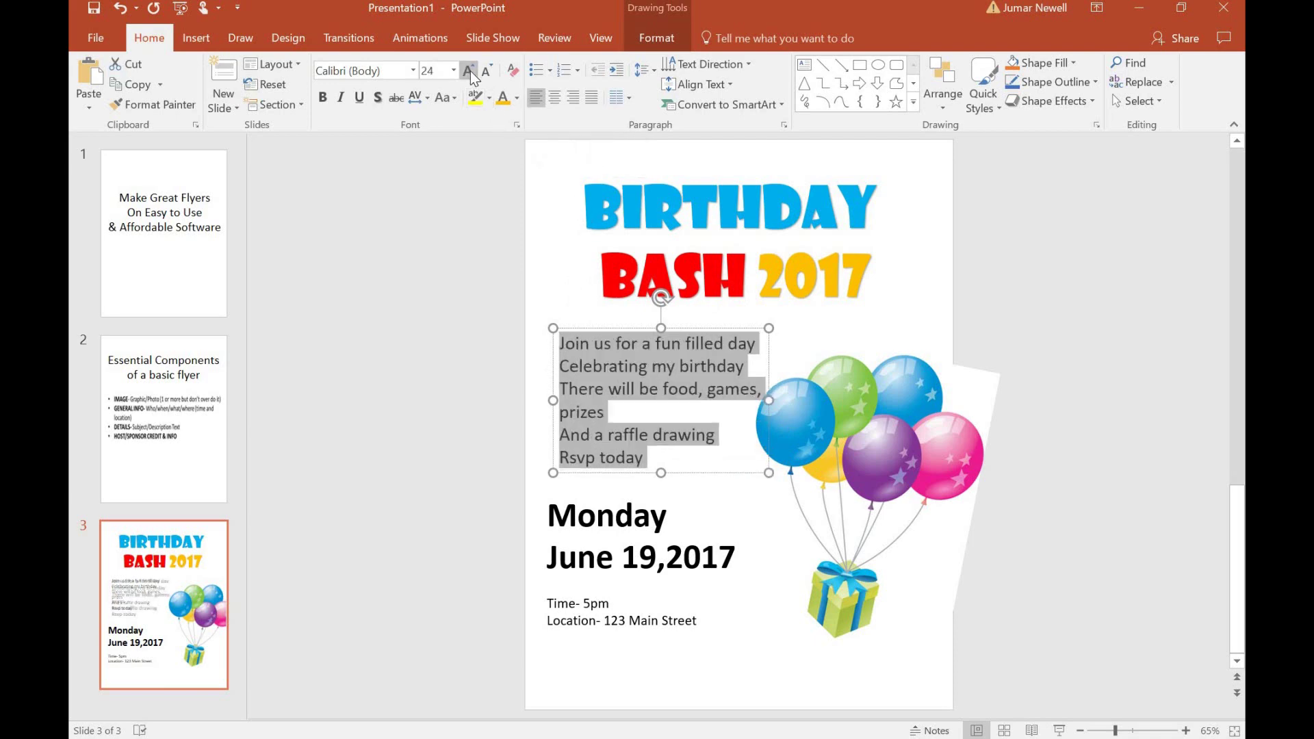
left_click(727, 389)
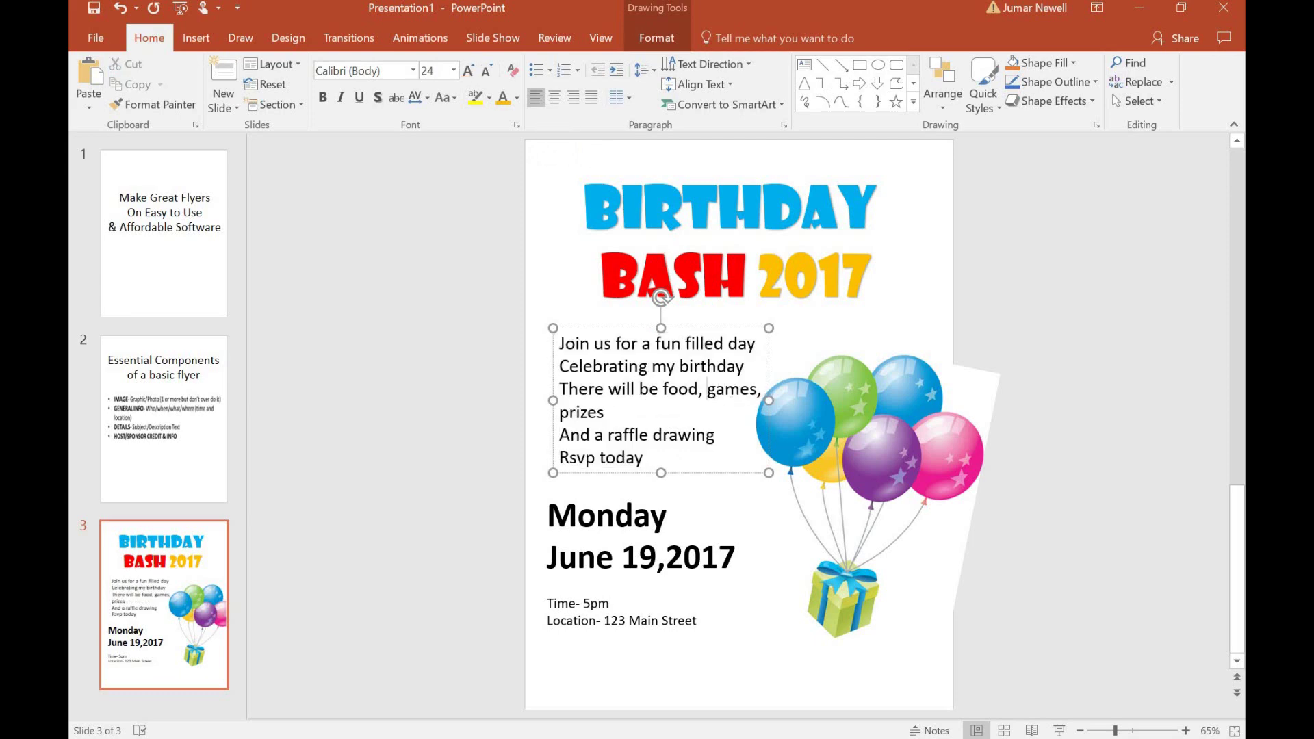
key("Return")
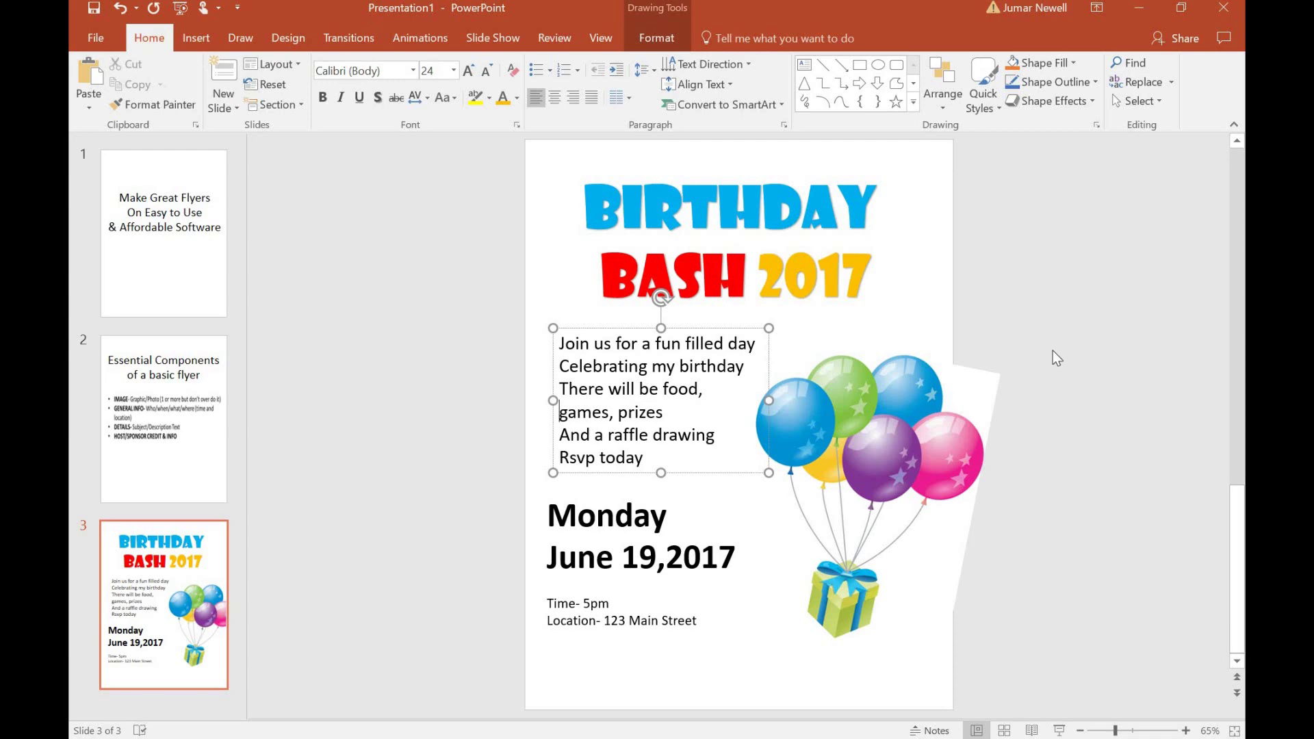
Deselect the text box and compare with the flyer components slide before returning.
left_click(1052, 350)
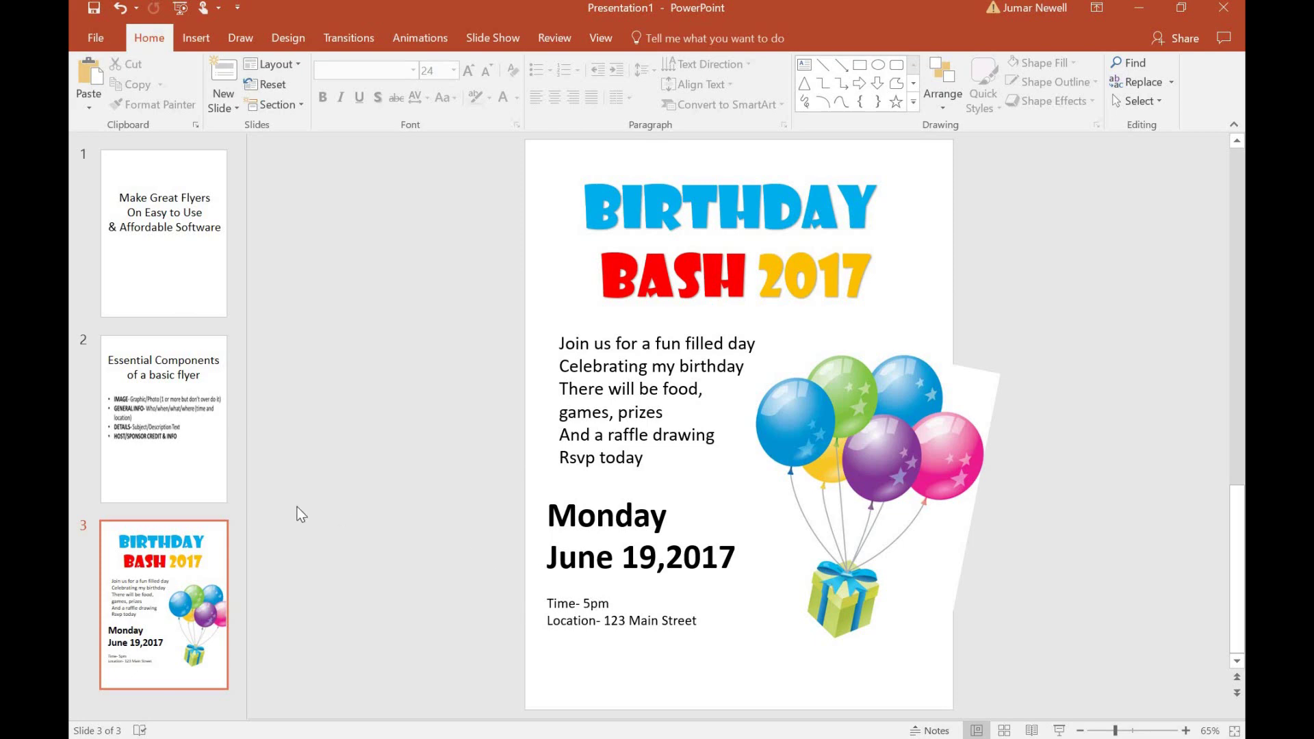
left_click(151, 420)
left_click(196, 604)
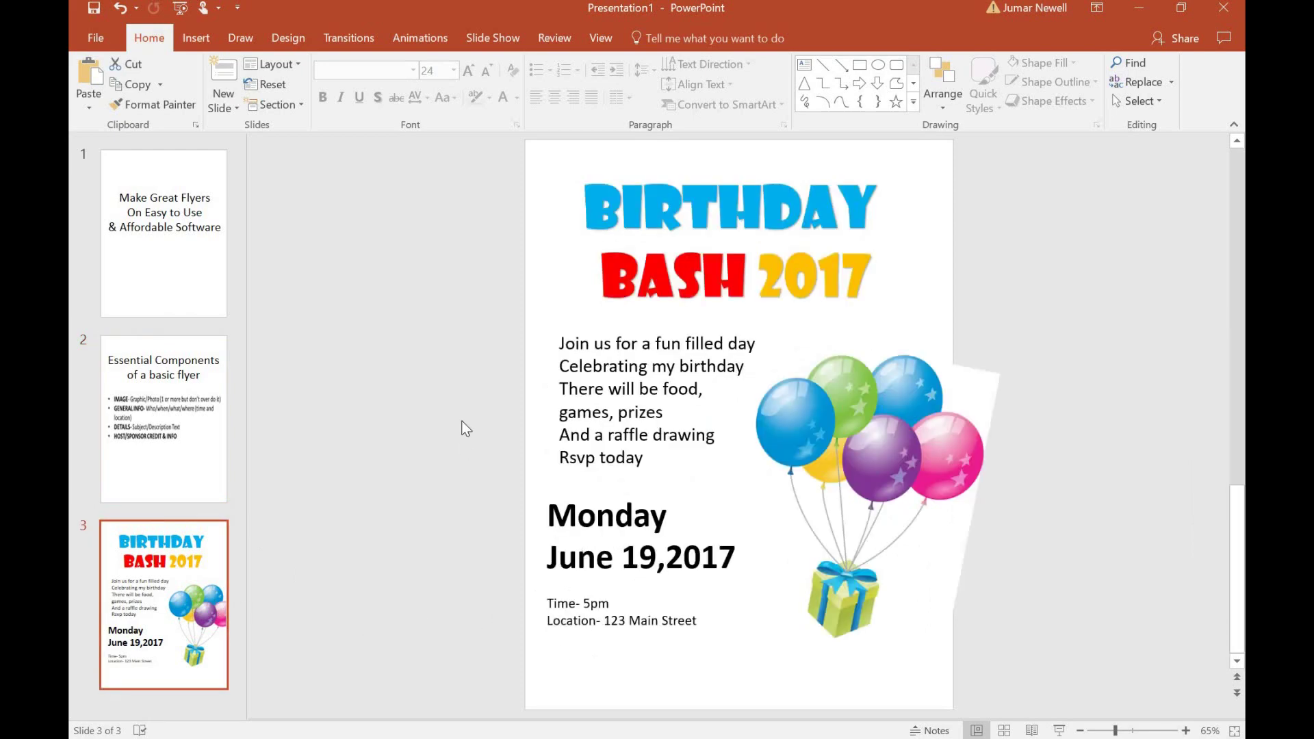
Insert the cropped-new-launcharts-logo picture and place it in the flyer's bottom-right corner.
left_click(196, 42)
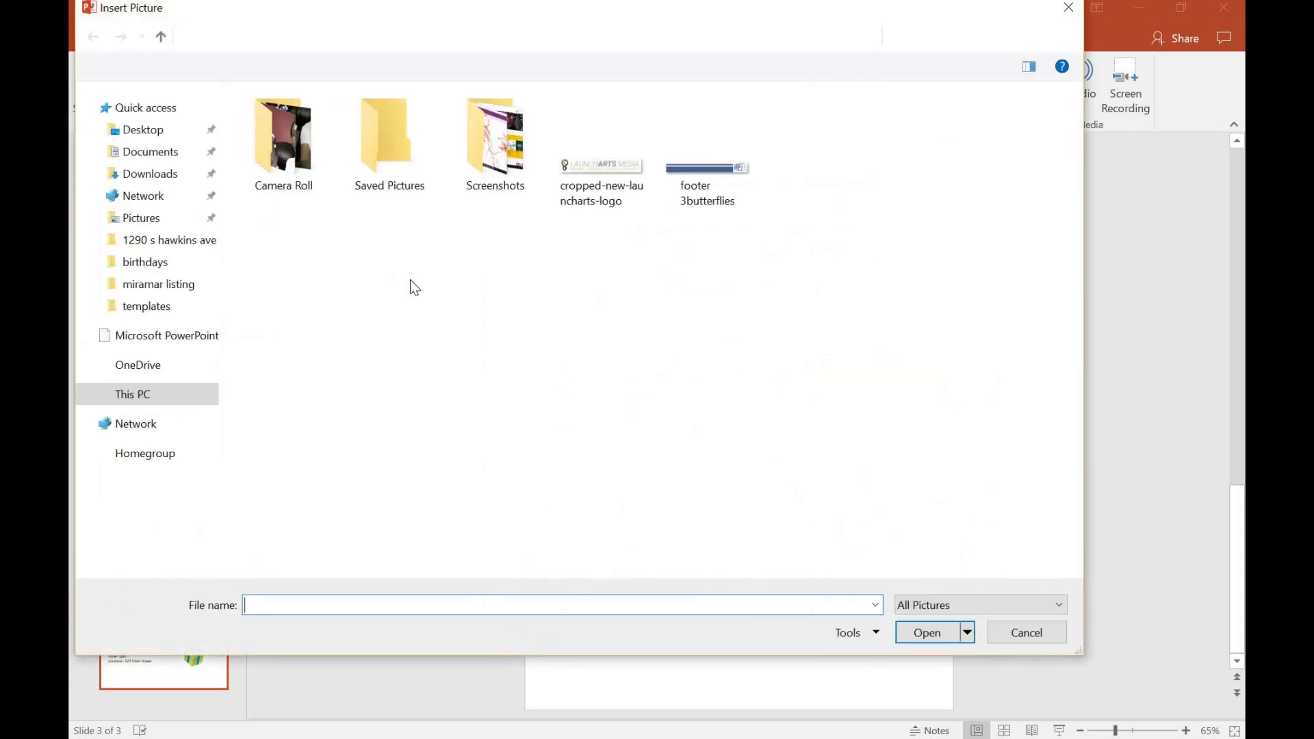
double_click(590, 171)
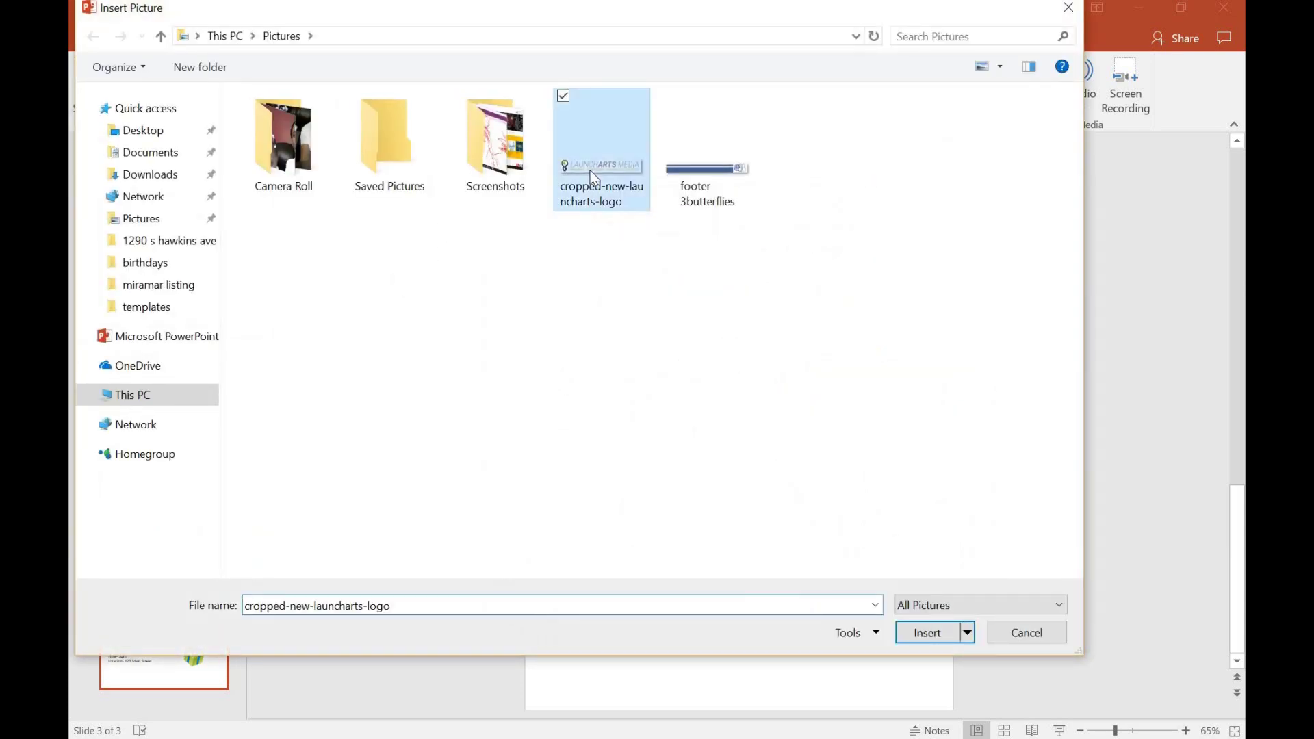
left_click_drag(781, 444, 871, 679)
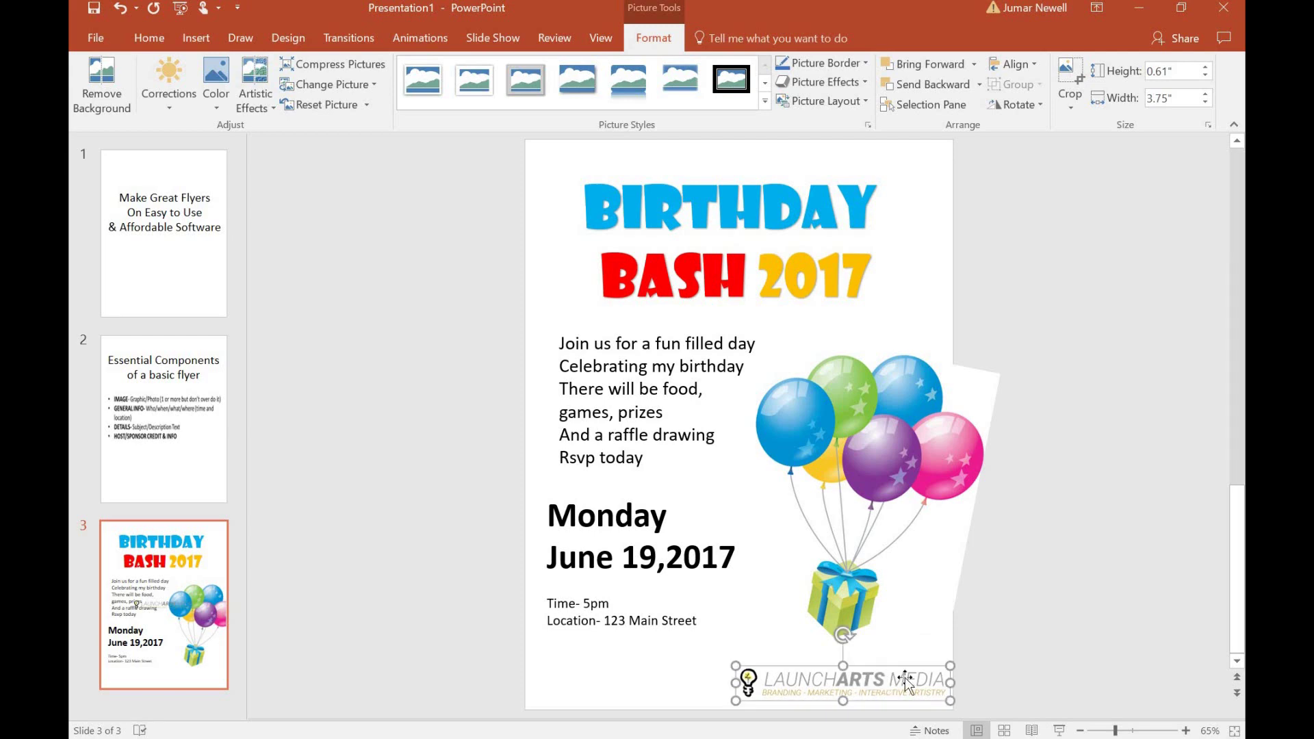
left_click(998, 645)
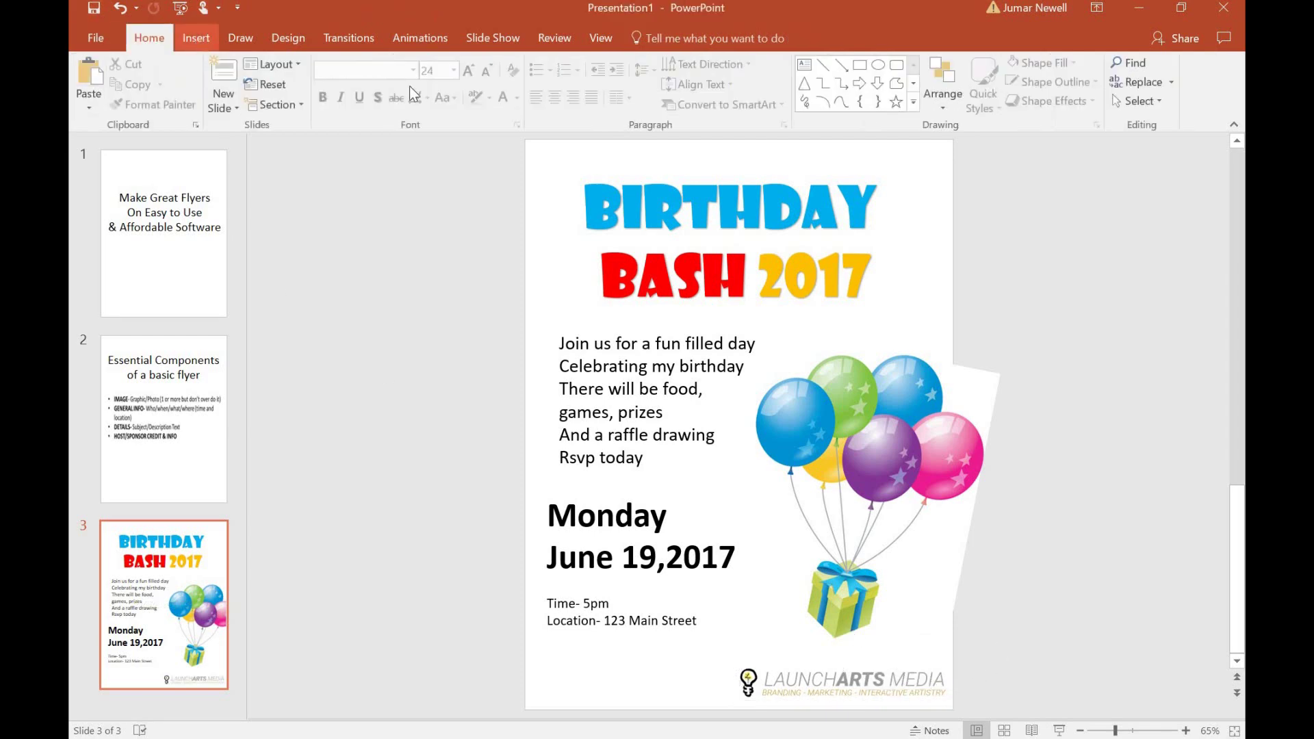
Draw a new text box along the flyer's bottom left edge.
left_click(195, 37)
left_click(801, 86)
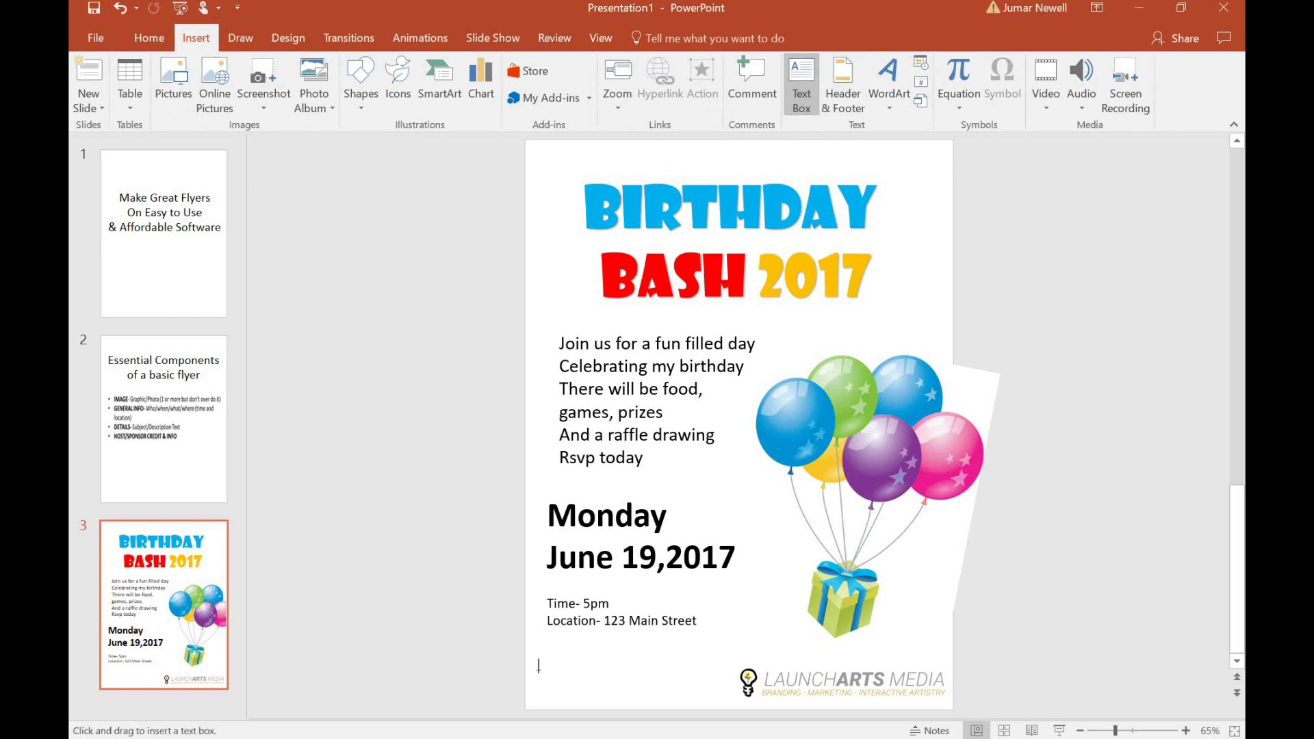
left_click(546, 694)
mouse_move(449, 645)
left_mouse_down()
mouse_move(566, 674)
mouse_move(717, 675)
left_mouse_up()
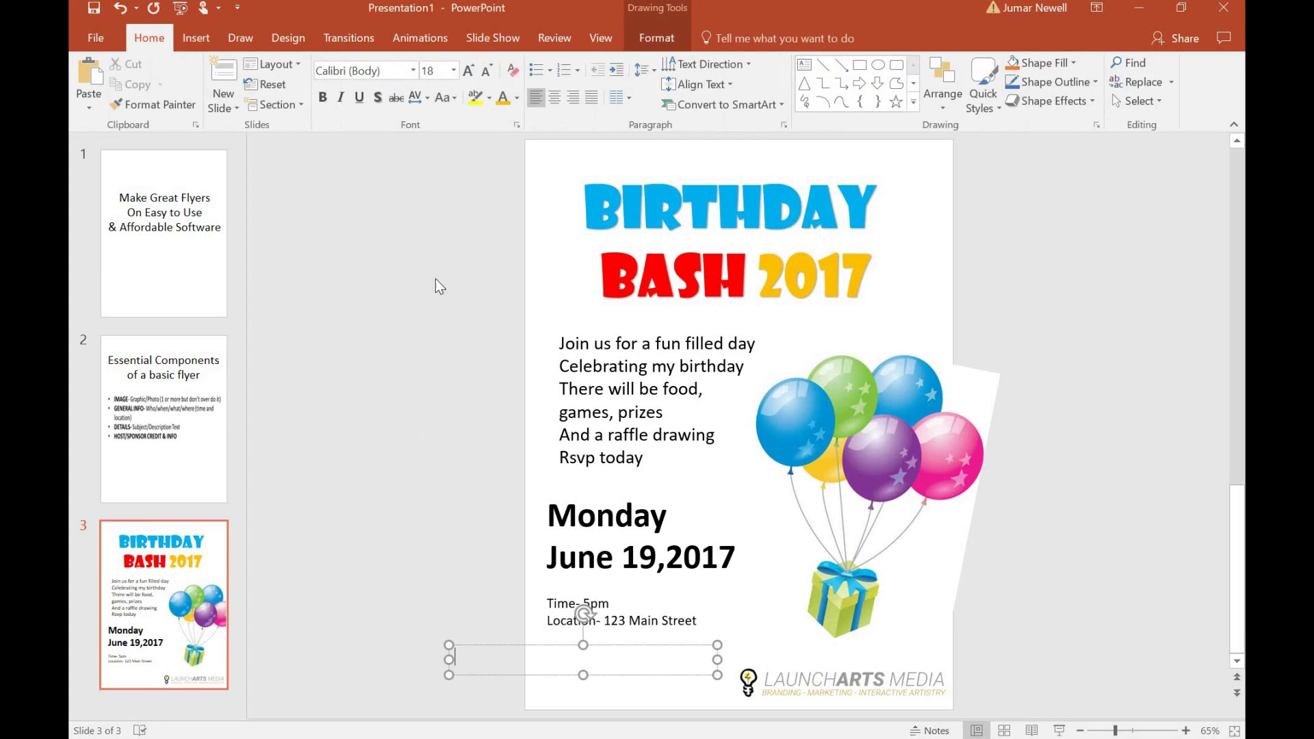
Set the box's font to 10.5 pt and type the 'For more info' line with the contact e-mail and phone number.
left_click(492, 70)
left_click(492, 70)
left_click(491, 70)
left_click(490, 70)
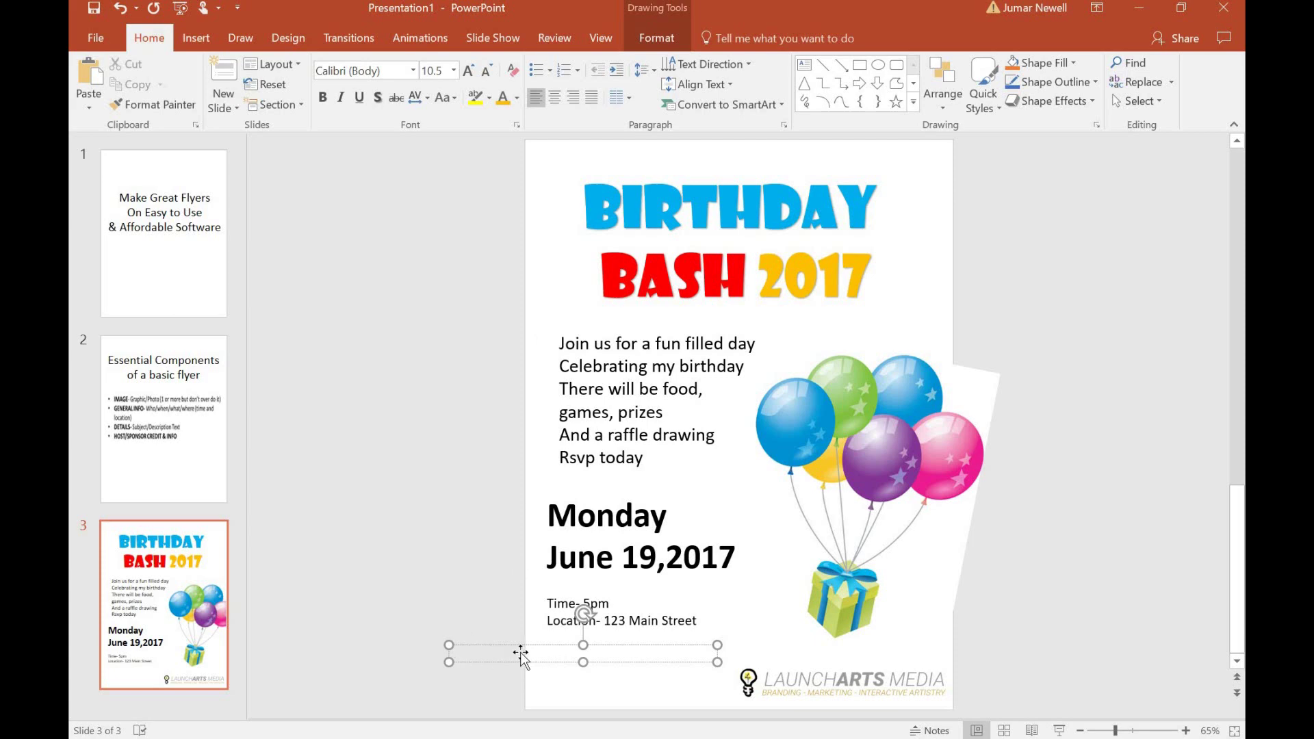
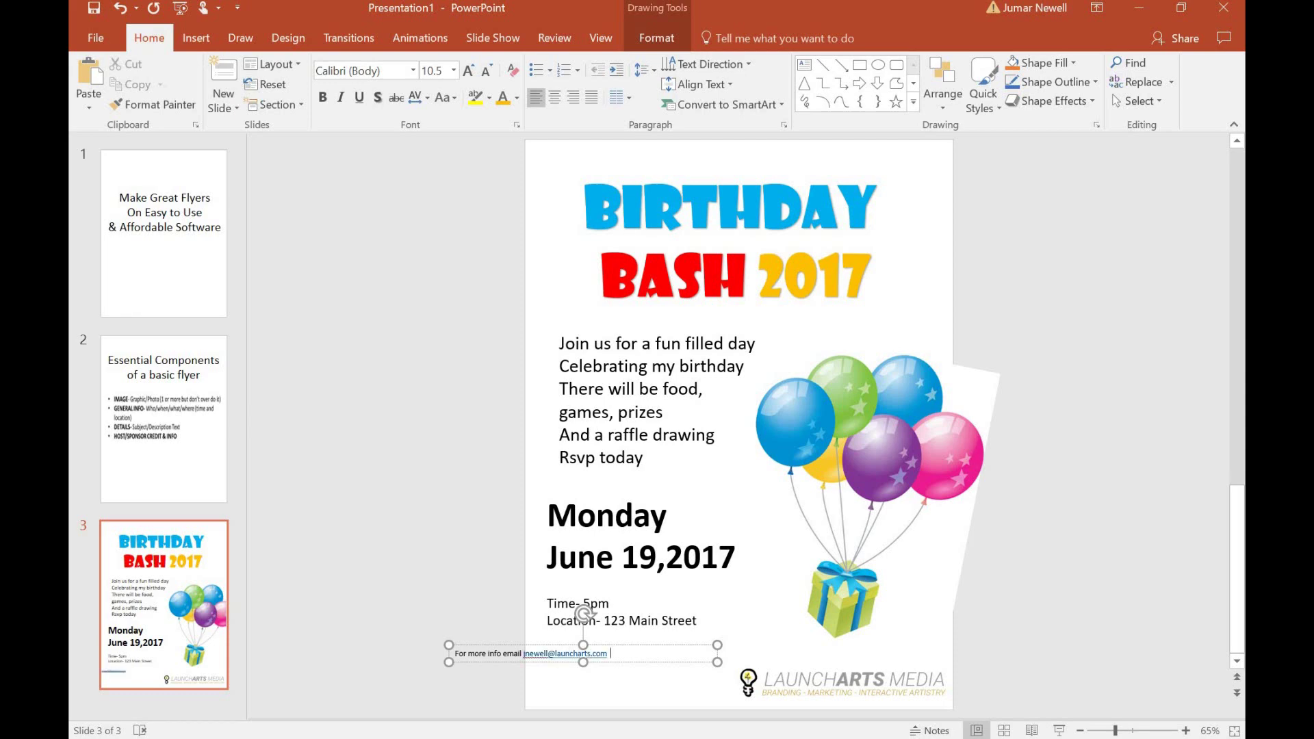
type("or call")
type("216-555-1234")
Move the contact footer beside the logo, reduce it to 9 pt, and align it along the bottom edge.
left_click_drag(526, 646, 606, 697)
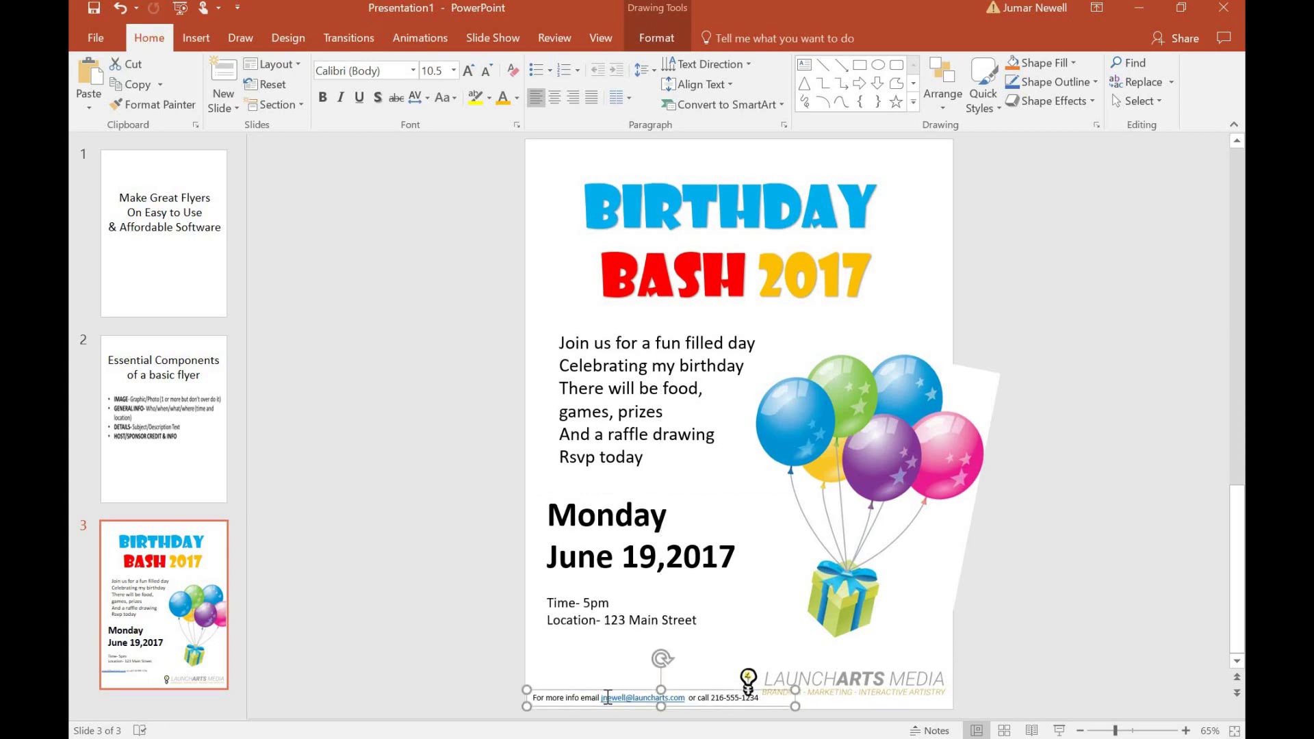
triple_click(606, 697)
left_click(486, 71)
left_click(486, 71)
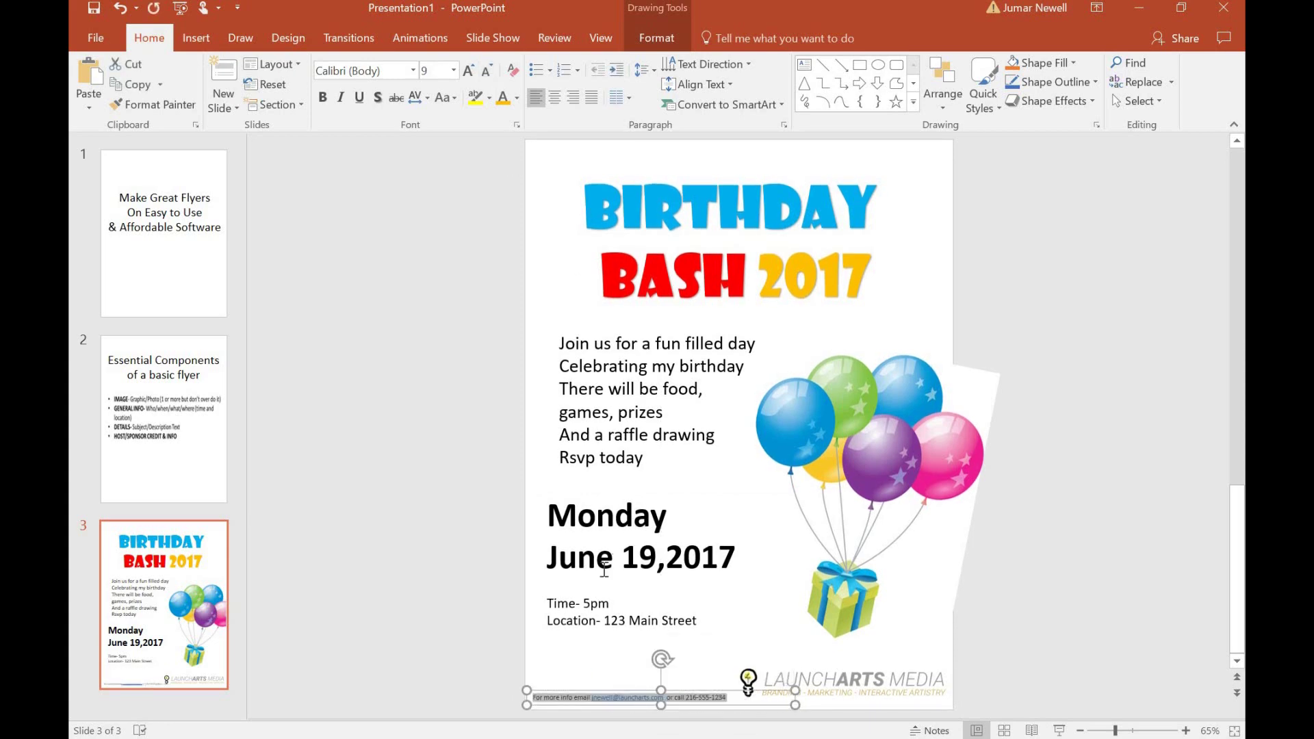
left_click_drag(623, 688, 626, 684)
left_click(819, 698)
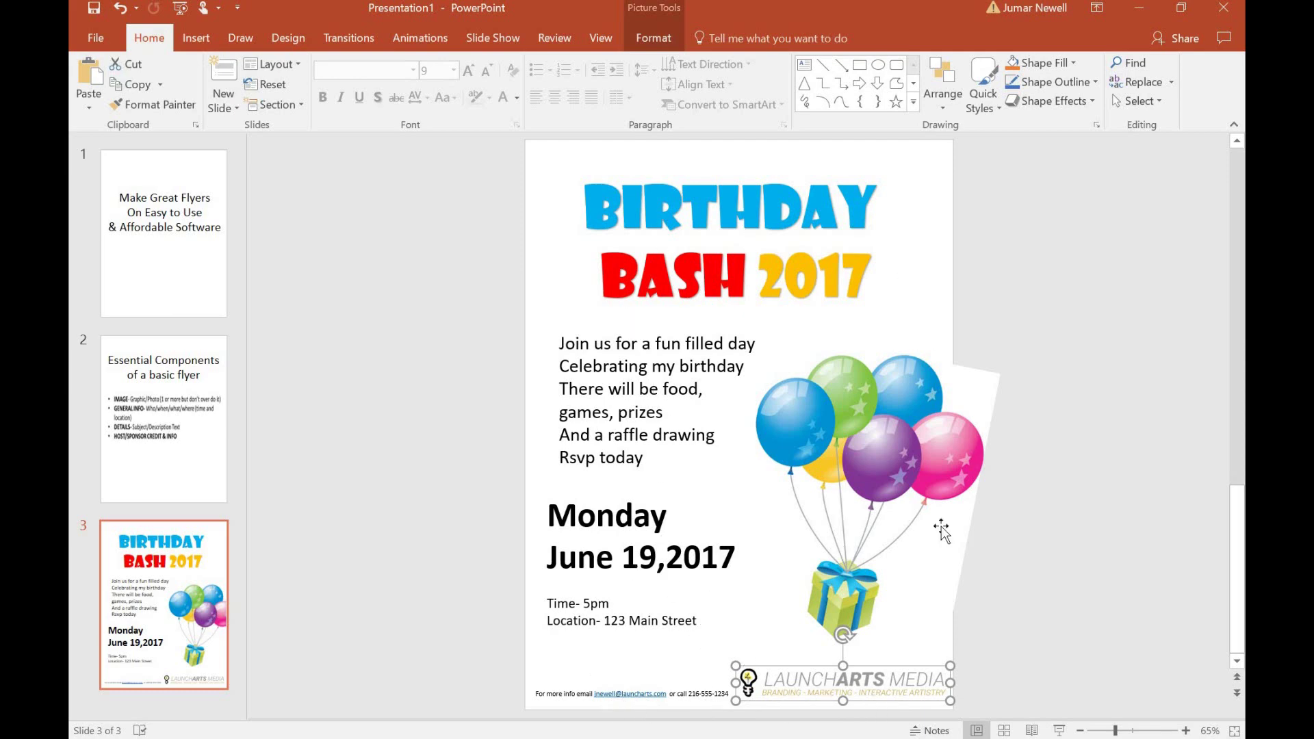
left_click(1012, 638)
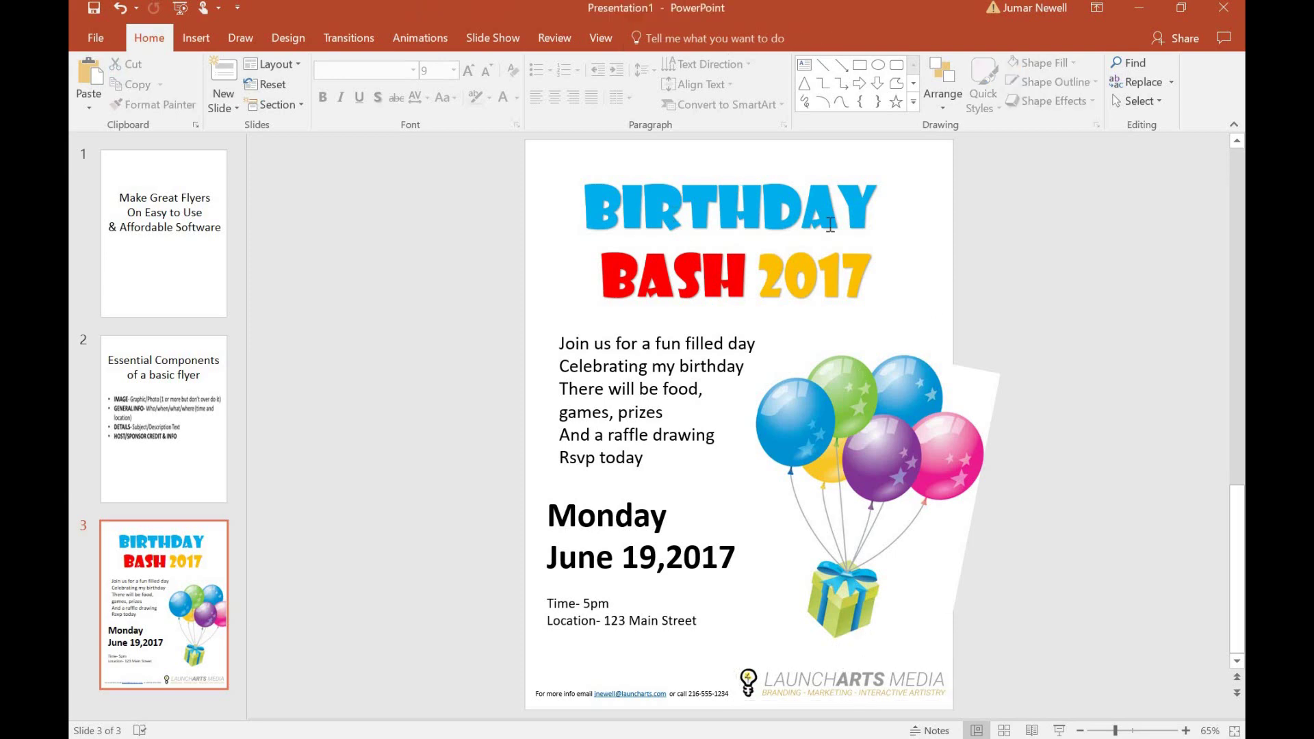